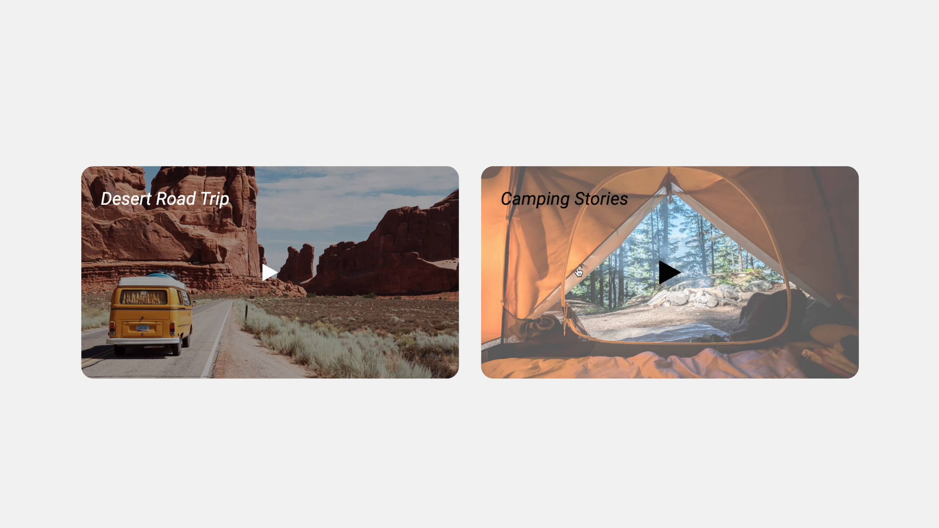
Step: Try out the finished video overlays by playing the Camping Stories card and the Single Post Template video
{"action": "left_click", "coordinate": [577, 267]}
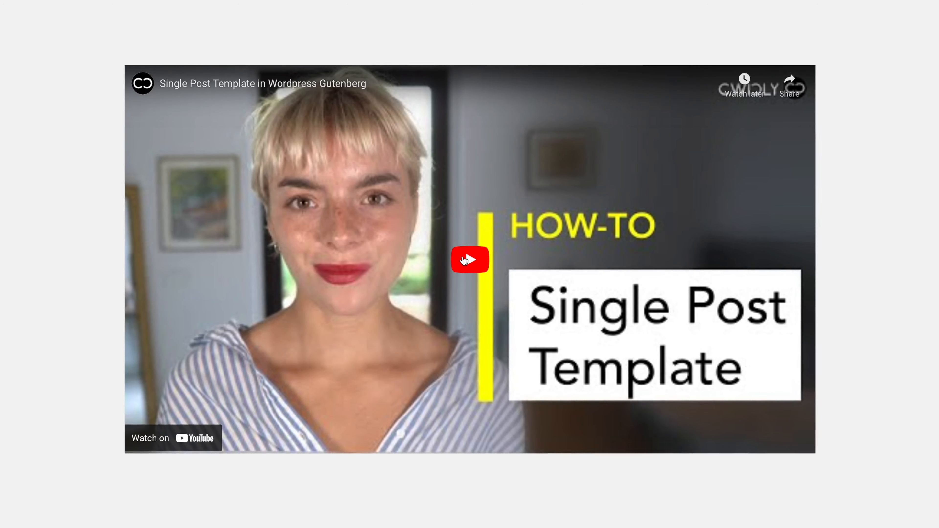
{"action": "left_click", "coordinate": [469, 260]}
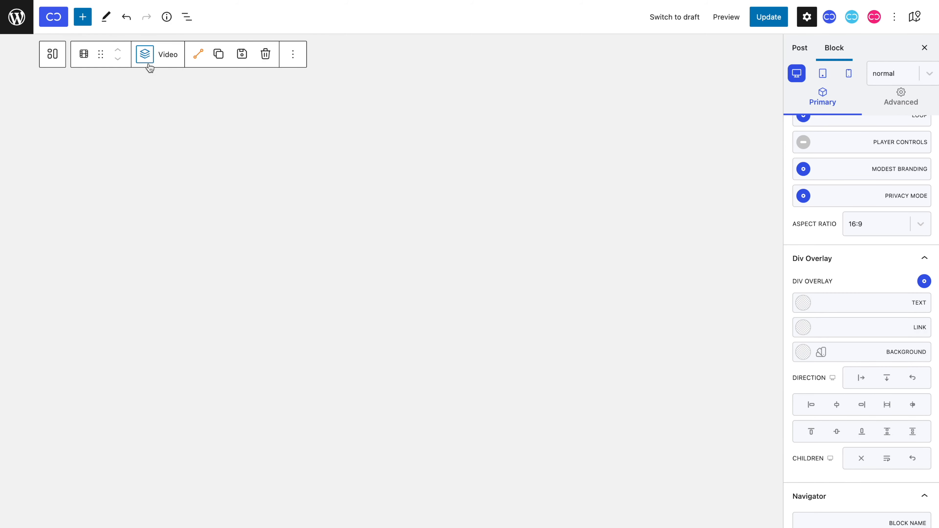
Step: Add a paragraph reading "Desert road trip" inside the video block's overlay
{"action": "left_click", "coordinate": [149, 65]}
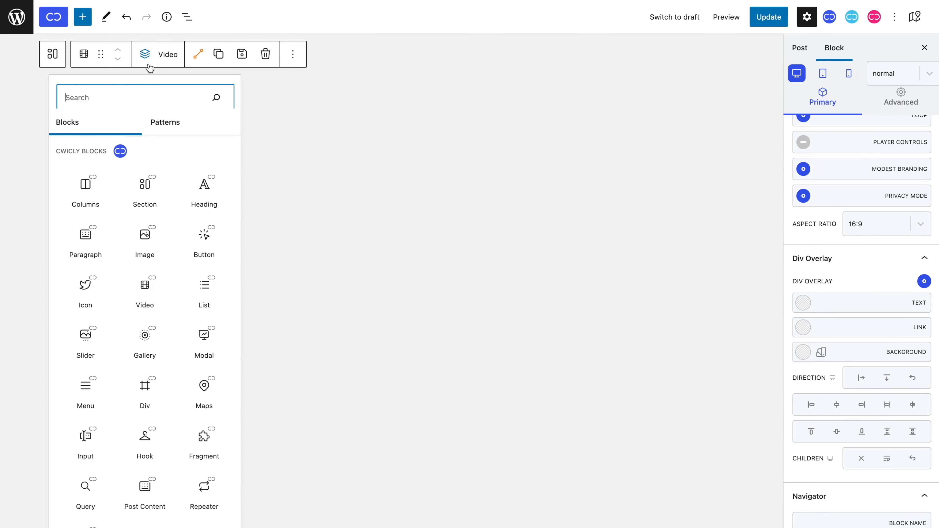
{"action": "left_click", "coordinate": [88, 253]}
{"action": "type", "text": "Desert road "}
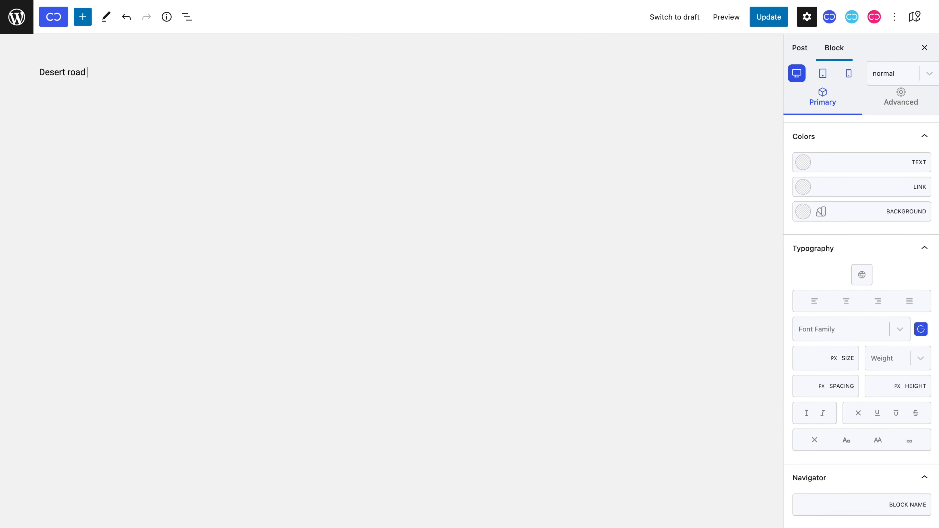
{"action": "type", "text": "trip"}
Step: Format the overlay paragraph at 32 px, italic, with each word capitalized
{"action": "left_click", "coordinate": [809, 358]}
{"action": "type", "text": "32"}
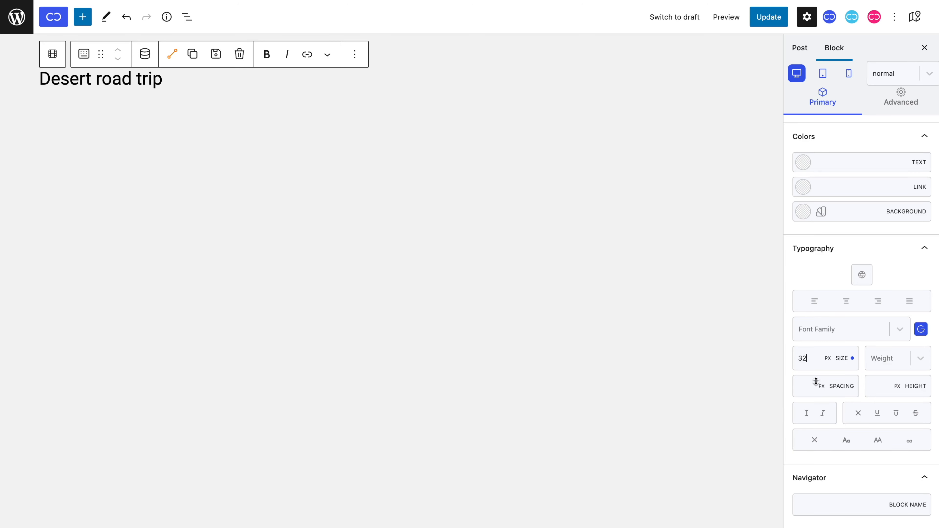
{"action": "left_click", "coordinate": [823, 412]}
{"action": "left_click", "coordinate": [847, 440]}
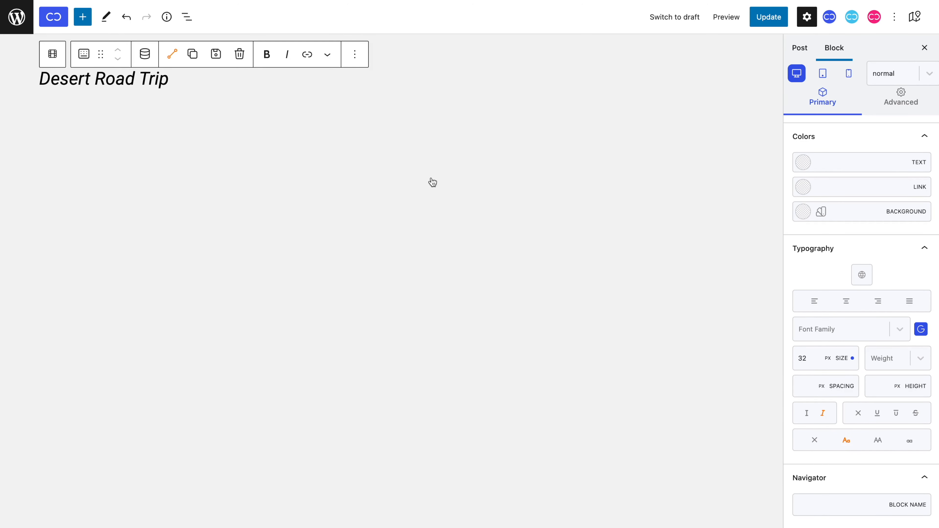
Step: Add an icon inside the video block, using the solid Font Awesome play triangle at a size of 35 px
{"action": "left_click", "coordinate": [260, 118]}
{"action": "left_click", "coordinate": [144, 59]}
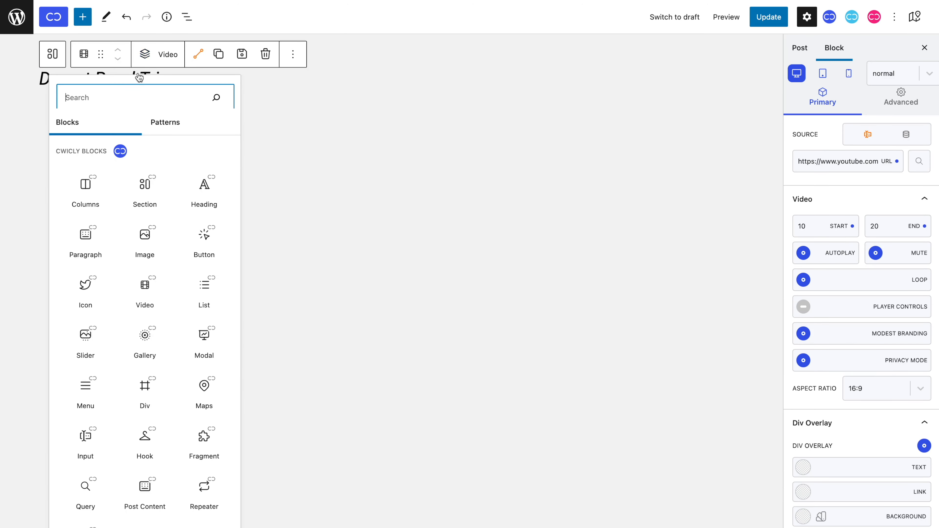
{"action": "left_click", "coordinate": [100, 301]}
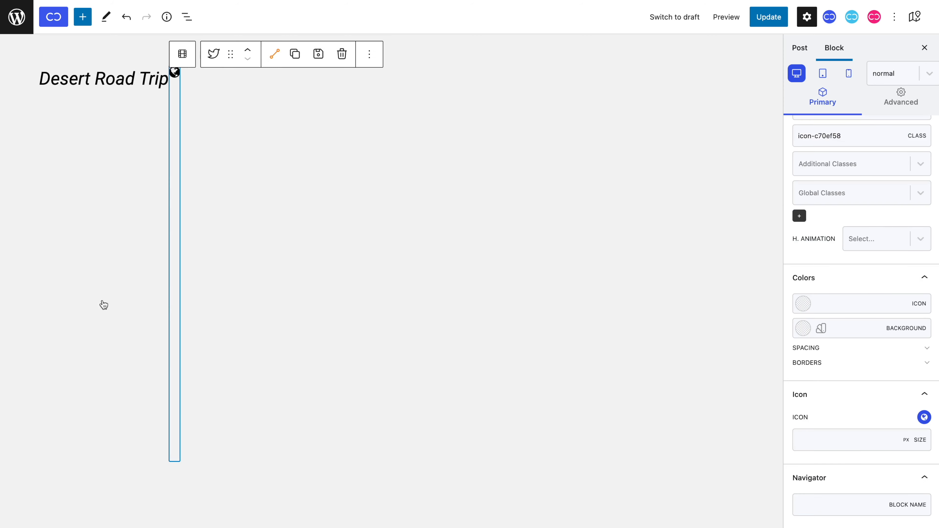
{"action": "left_click", "coordinate": [924, 418]}
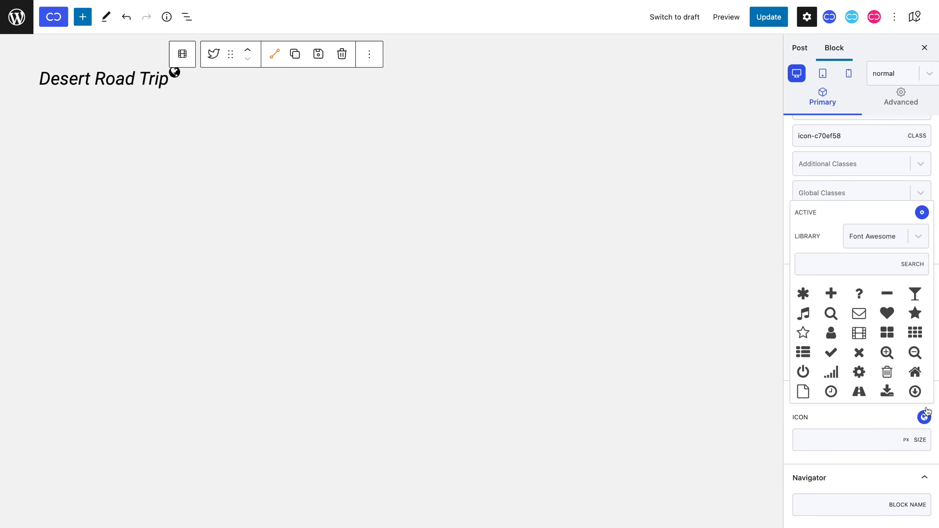
{"action": "left_click", "coordinate": [883, 269]}
{"action": "type", "text": "pla"}
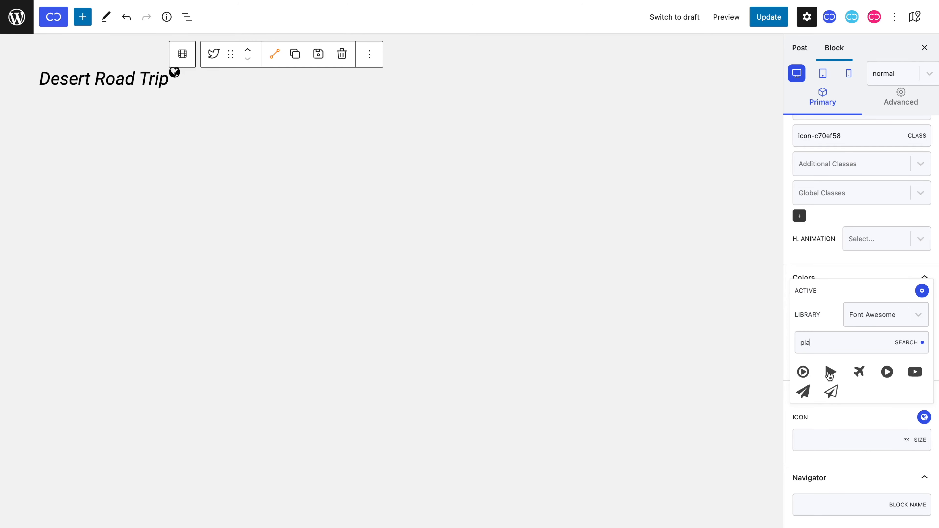
{"action": "left_click", "coordinate": [830, 372]}
{"action": "left_click", "coordinate": [834, 439]}
{"action": "type", "text": "35"}
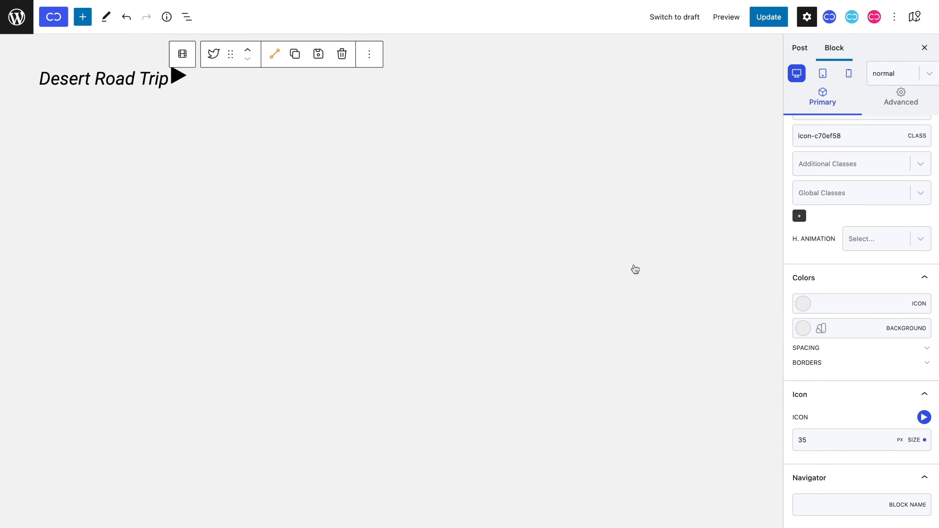
Step: Stack the video block's div overlay contents vertically and center them both horizontally and vertically
{"action": "left_click", "coordinate": [610, 243]}
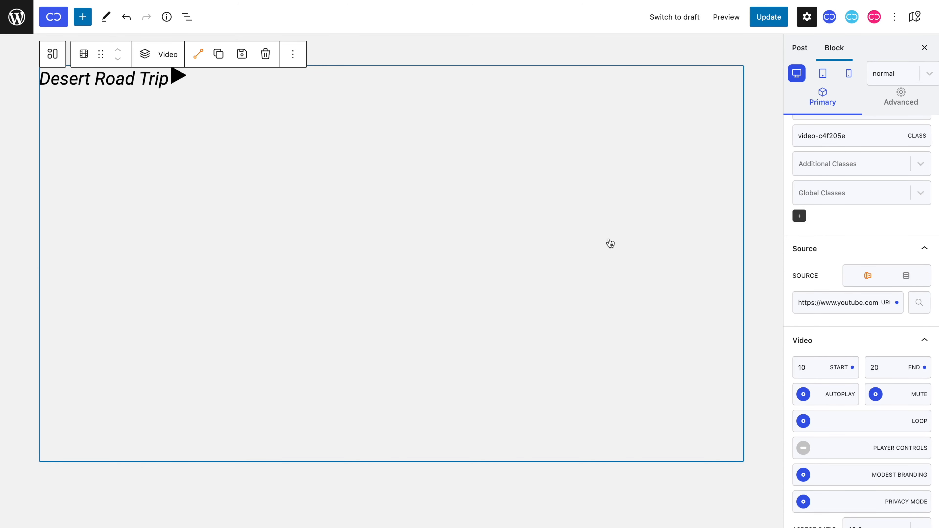
{"action": "scroll", "coordinate": [852, 355], "scroll_direction": "down", "scroll_amount": 9}
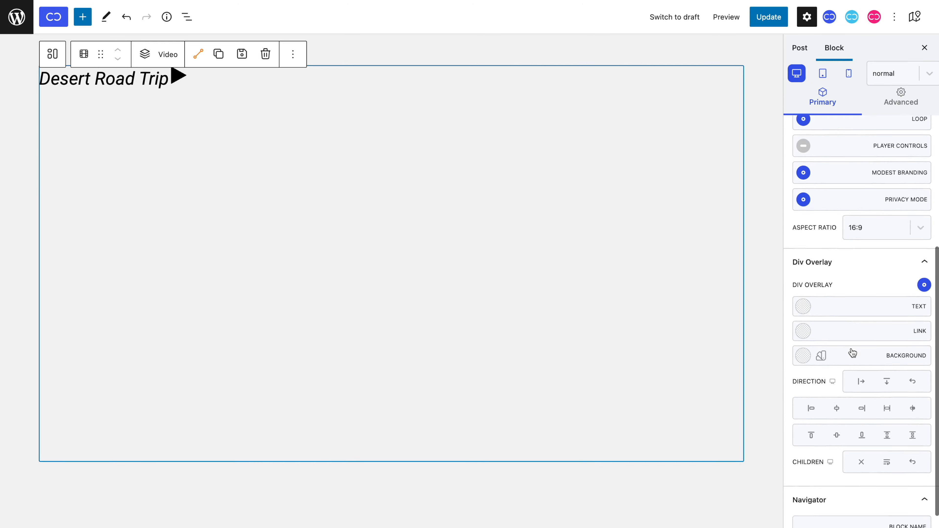
{"action": "left_click", "coordinate": [885, 360]}
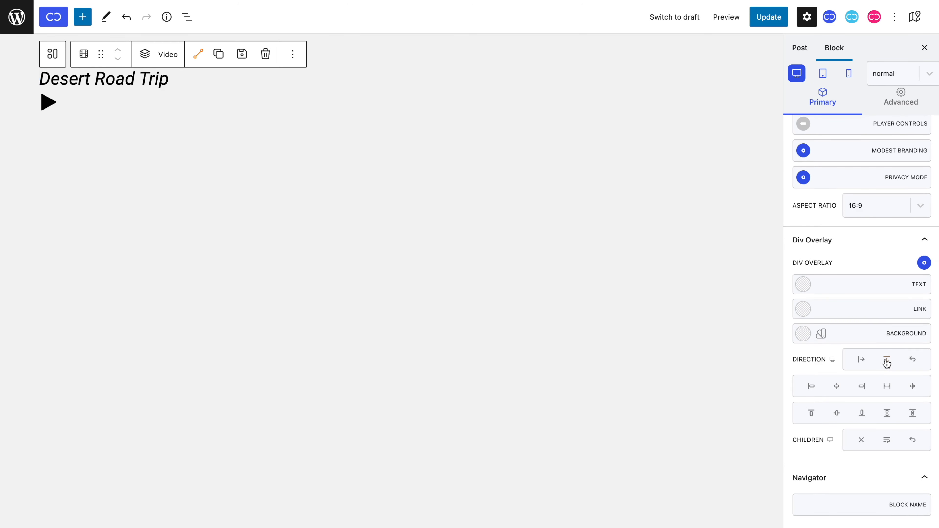
{"action": "left_click", "coordinate": [838, 386]}
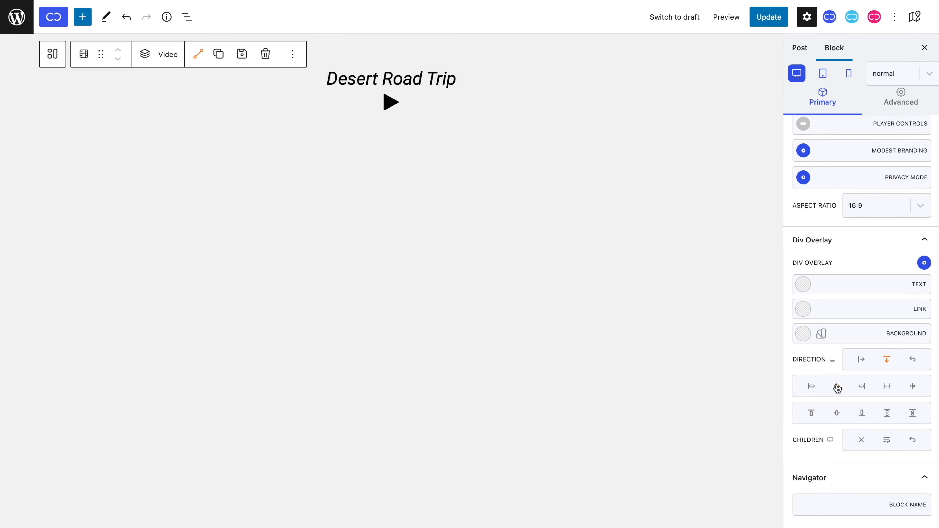
{"action": "left_click", "coordinate": [837, 415]}
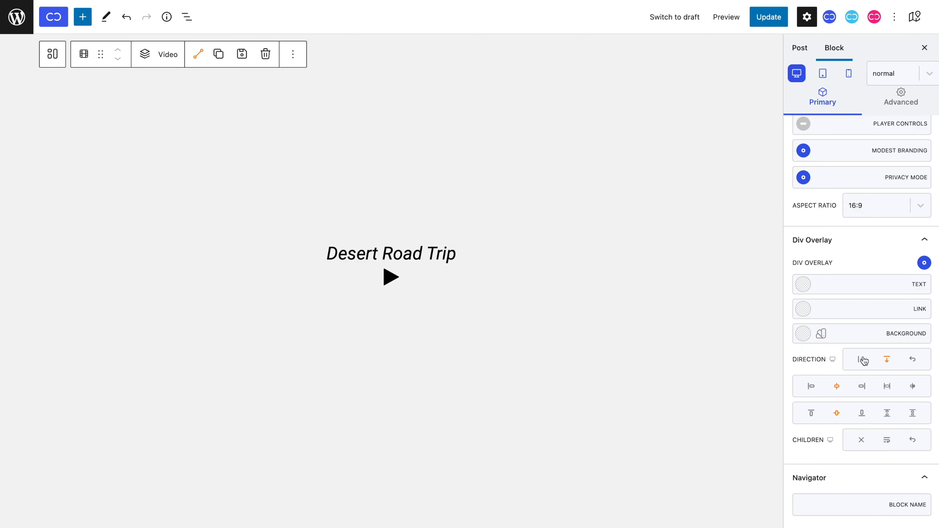
Step: Give the video block an image background using the desert road photo with the yellow van from the media library
{"action": "left_click", "coordinate": [884, 108]}
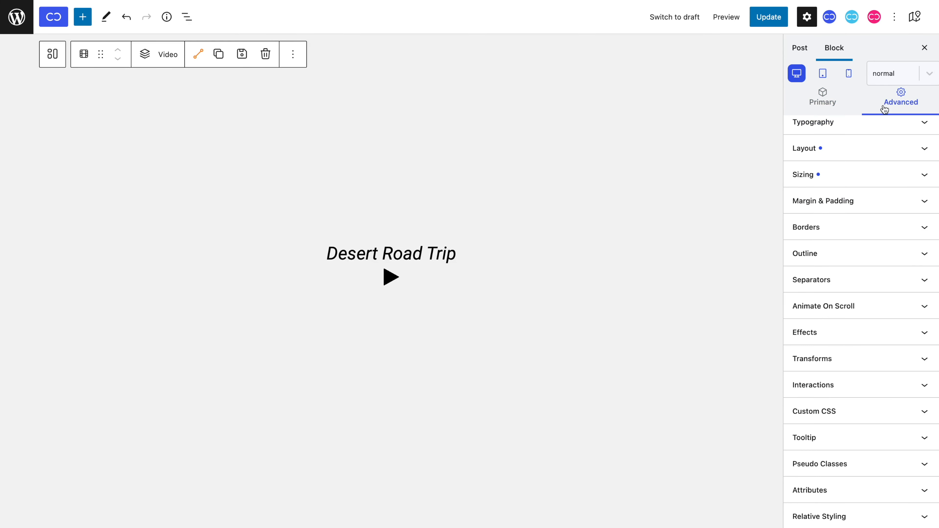
{"action": "left_click", "coordinate": [891, 141]}
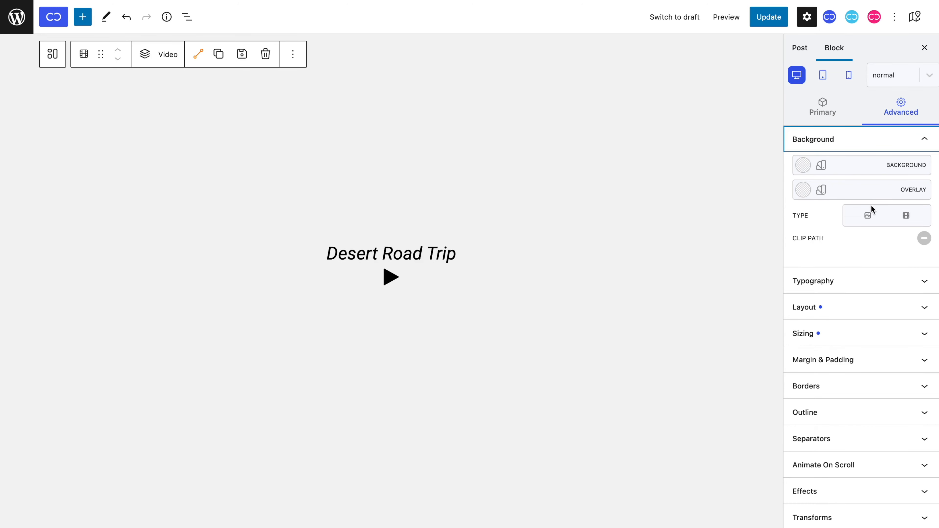
{"action": "left_click", "coordinate": [870, 216]}
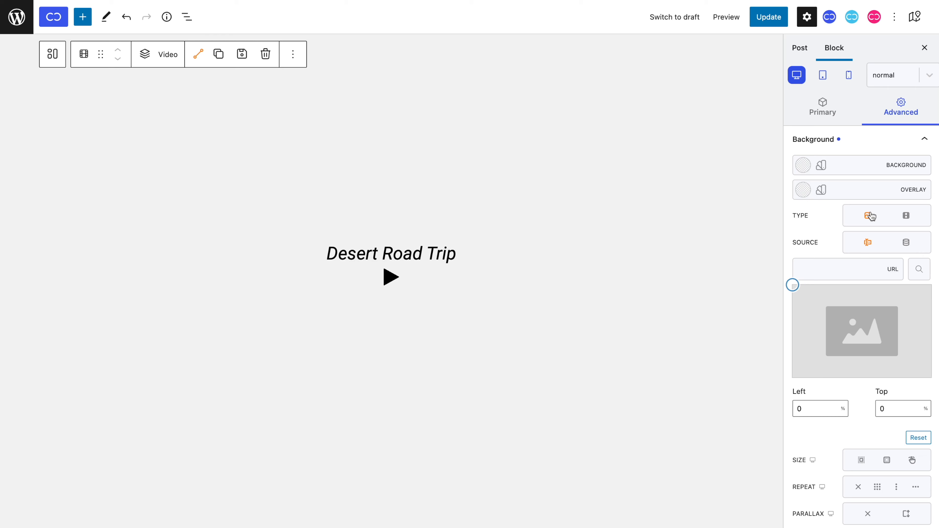
{"action": "left_click", "coordinate": [911, 264]}
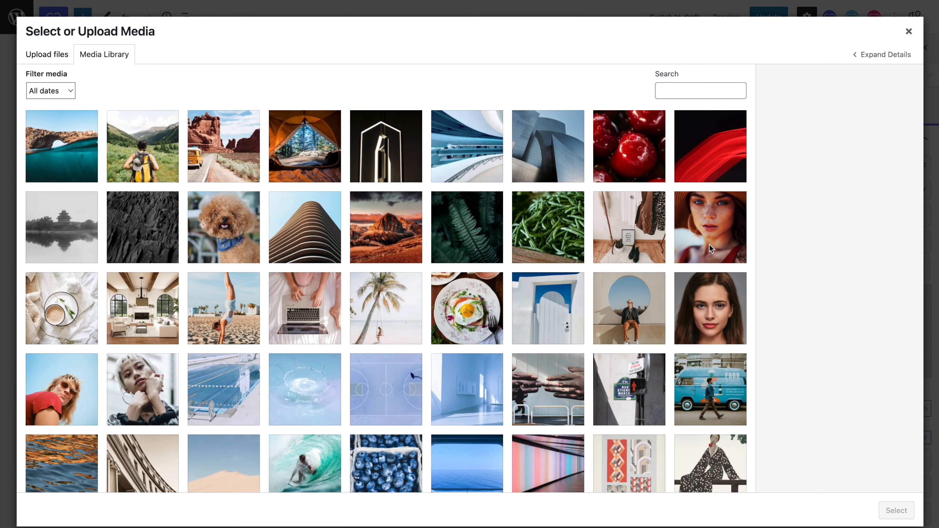
{"action": "left_click", "coordinate": [259, 181]}
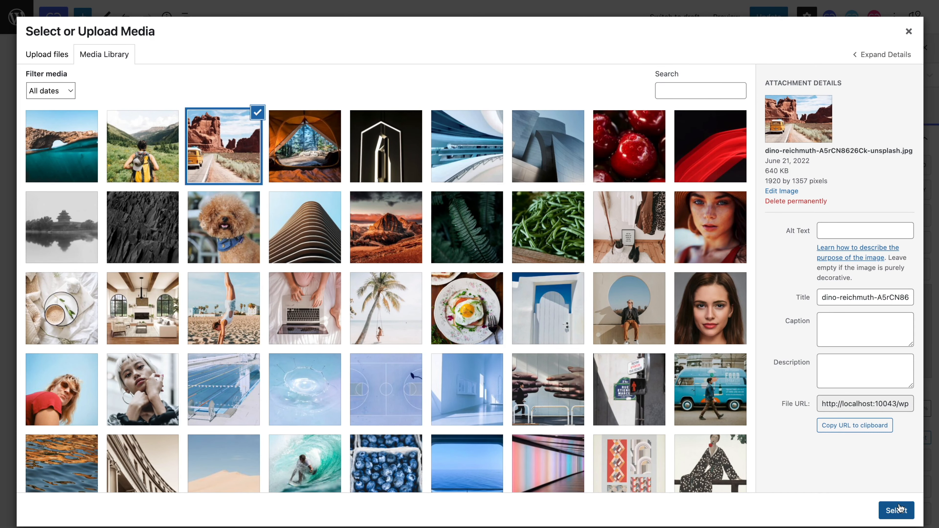
{"action": "left_click", "coordinate": [900, 510]}
Step: Position the background image at 50% left and 50% top, and apply a dark semi-transparent overlay colour
{"action": "left_click", "coordinate": [798, 415]}
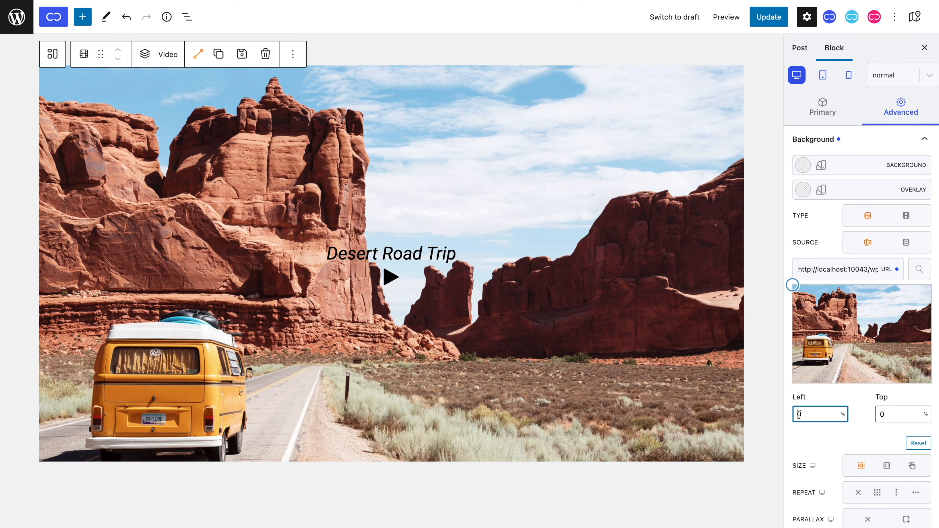
{"action": "type", "text": "5"}
{"action": "left_click", "coordinate": [881, 414]}
{"action": "type", "text": "5"}
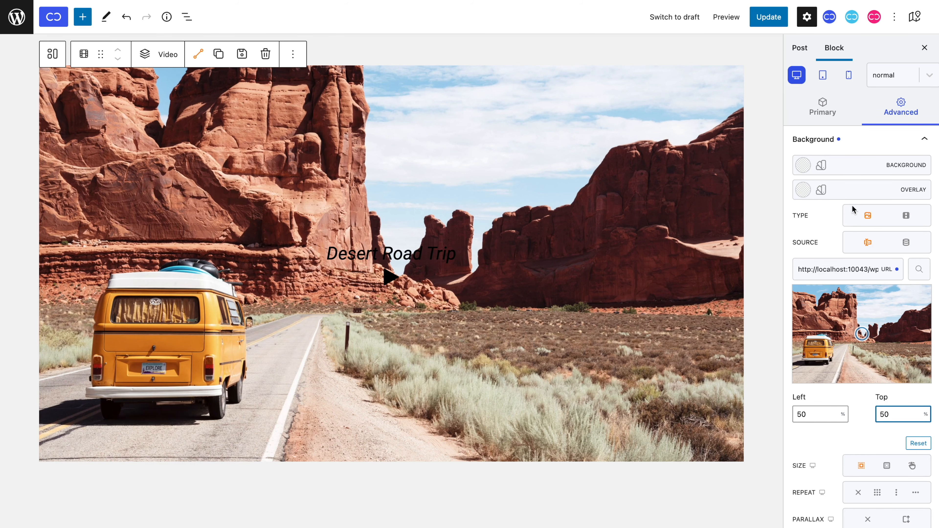
{"action": "left_click", "coordinate": [855, 191]}
Step: Set the text colour of the "Desert Road Trip" paragraph to white (#ffffff)
{"action": "left_click", "coordinate": [449, 251]}
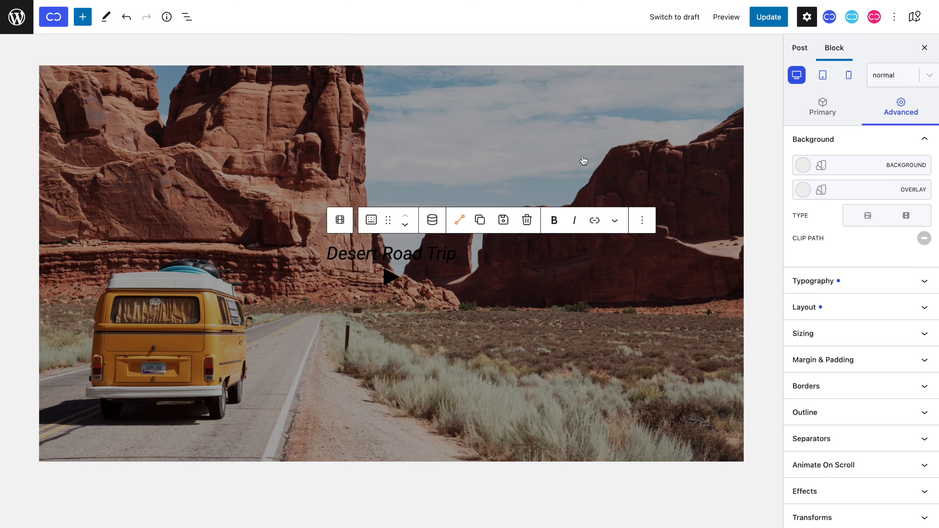
{"action": "left_click", "coordinate": [810, 108]}
{"action": "scroll", "coordinate": [848, 373], "scroll_direction": "down", "scroll_amount": 4}
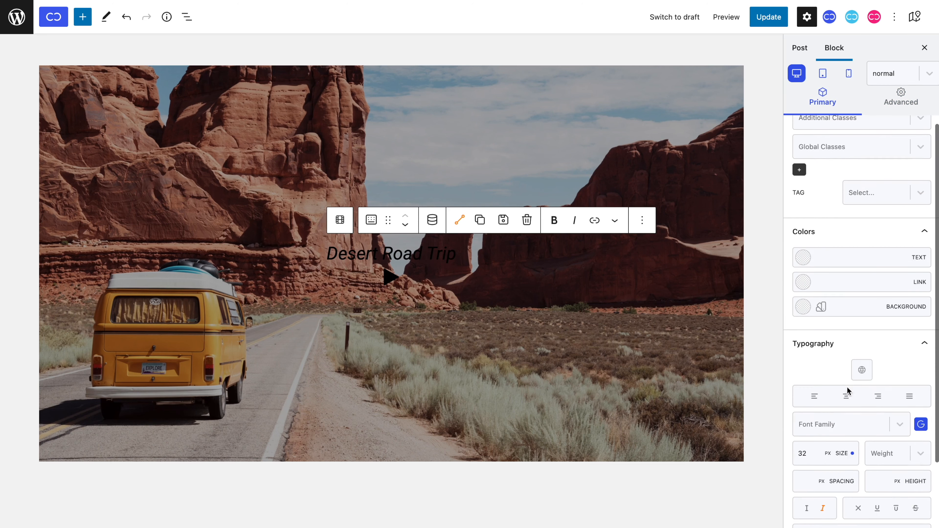
{"action": "left_click", "coordinate": [805, 264]}
{"action": "left_click_drag", "start_coordinate": [801, 283], "coordinate": [755, 245]}
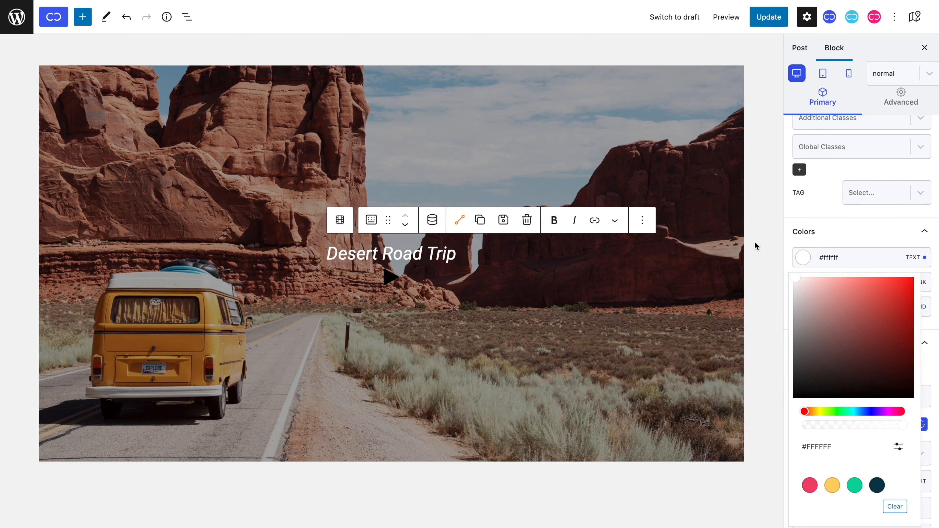
Step: Set the play icon's colour to white
{"action": "left_click", "coordinate": [388, 282]}
{"action": "left_click", "coordinate": [803, 303]}
{"action": "left_click_drag", "start_coordinate": [832, 122], "coordinate": [757, 25]}
Step: Give the "Desert Road Trip" paragraph absolute positioning, 35 px from the top and 35 px from the left
{"action": "left_click", "coordinate": [356, 253]}
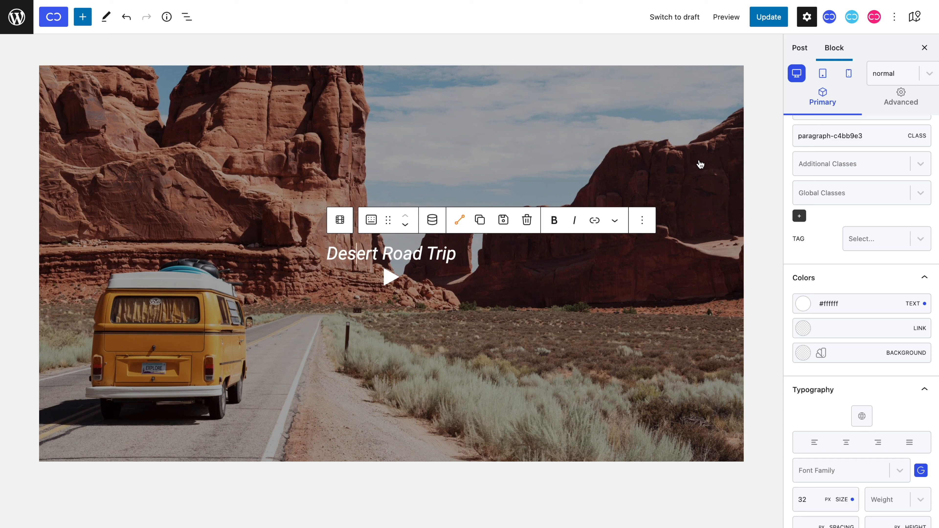
{"action": "left_click", "coordinate": [889, 99]}
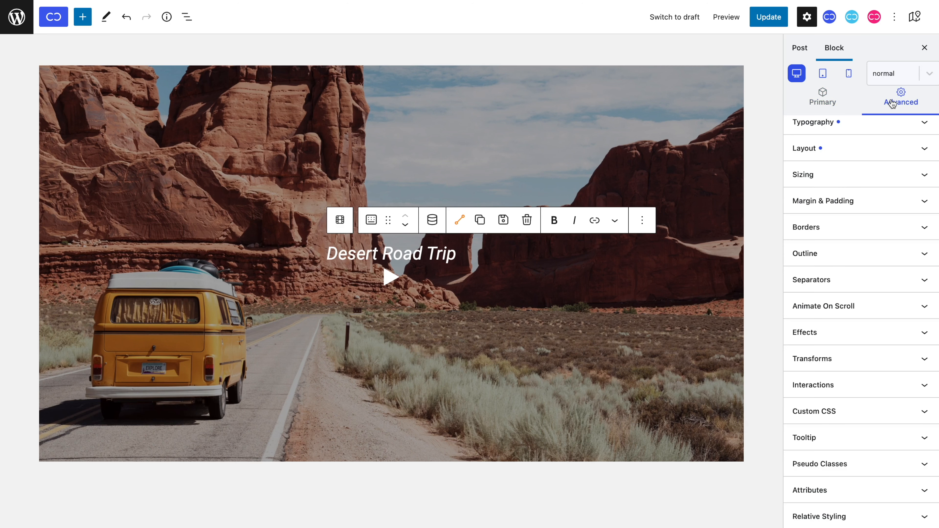
{"action": "left_click", "coordinate": [888, 191]}
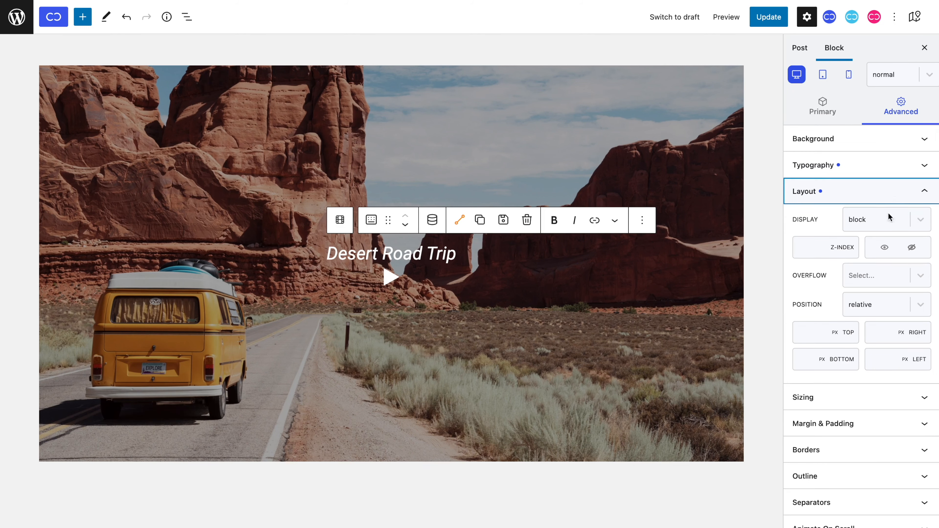
{"action": "left_click", "coordinate": [879, 307]}
{"action": "left_click", "coordinate": [876, 371]}
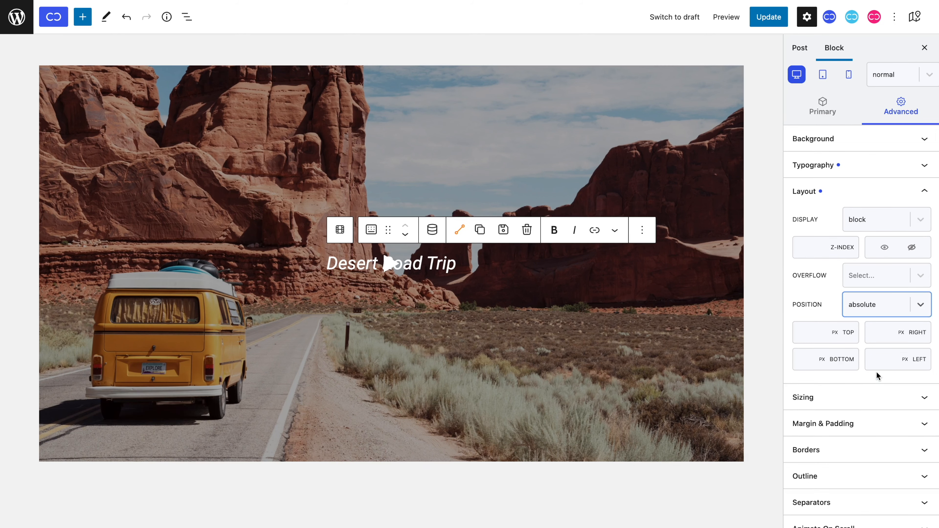
{"action": "left_click", "coordinate": [816, 335]}
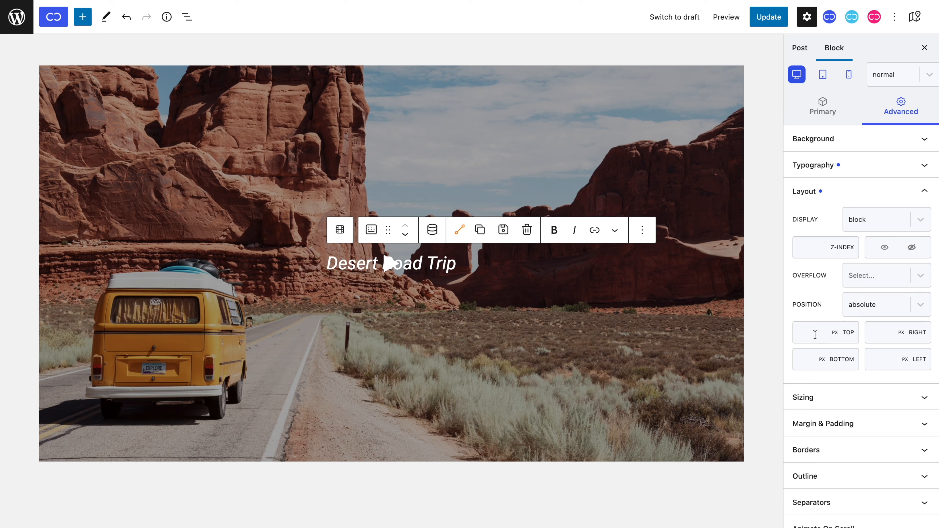
{"action": "type", "text": "35"}
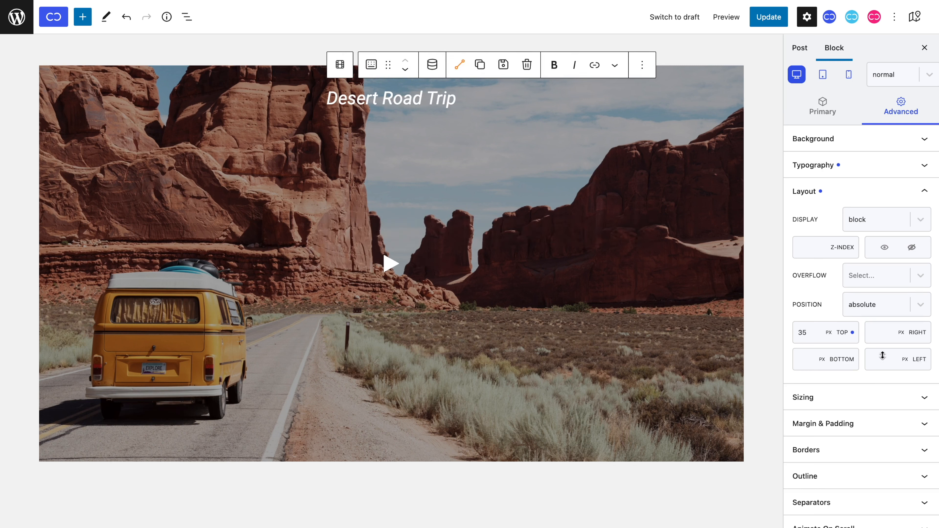
{"action": "type", "text": "35"}
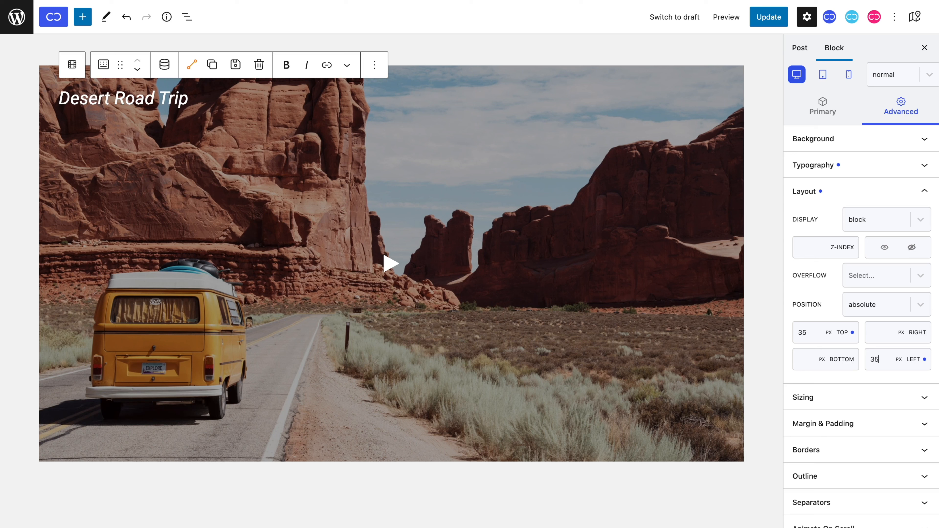
Step: Round all corners of the video block with a 22 px border radius
{"action": "left_click", "coordinate": [703, 355]}
{"action": "scroll", "coordinate": [850, 375], "scroll_direction": "down", "scroll_amount": 3}
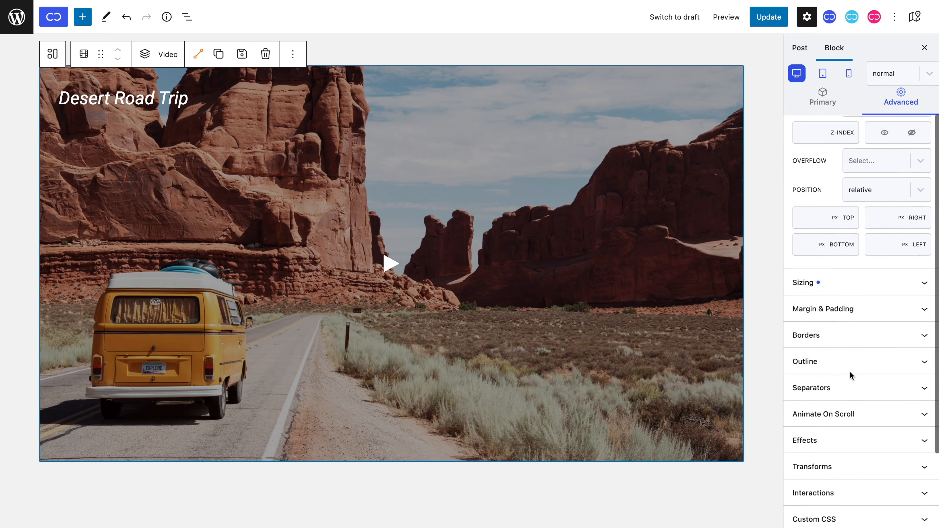
{"action": "left_click", "coordinate": [857, 339]}
{"action": "left_click", "coordinate": [818, 197]}
{"action": "type", "text": "22"}
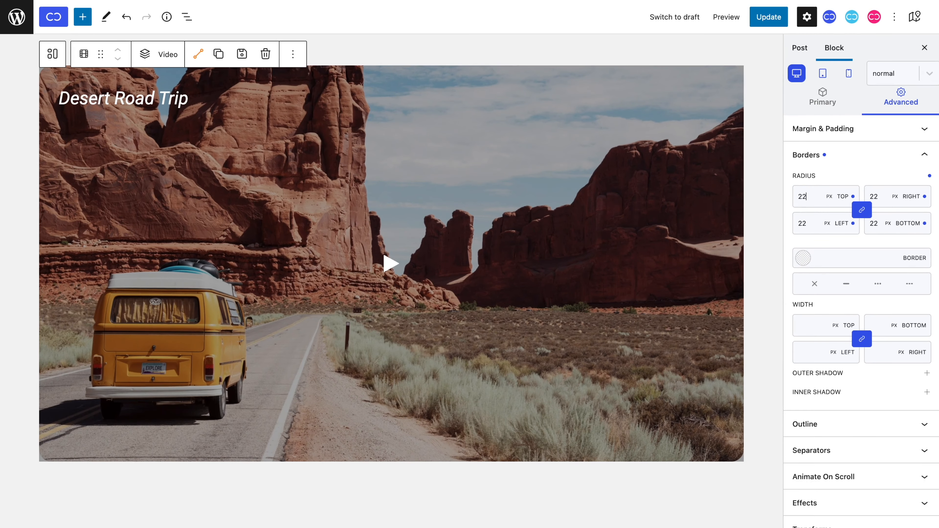
Step: Set the video block's overflow to hidden in its layout settings
{"action": "scroll", "coordinate": [861, 259], "scroll_direction": "up", "scroll_amount": 2}
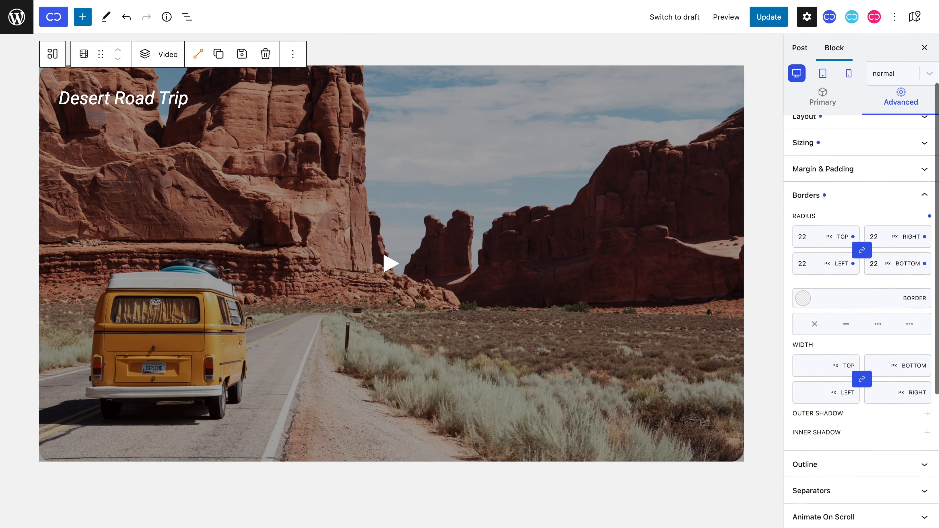
{"action": "scroll", "coordinate": [812, 191], "scroll_direction": "up", "scroll_amount": 2}
{"action": "left_click", "coordinate": [810, 192]}
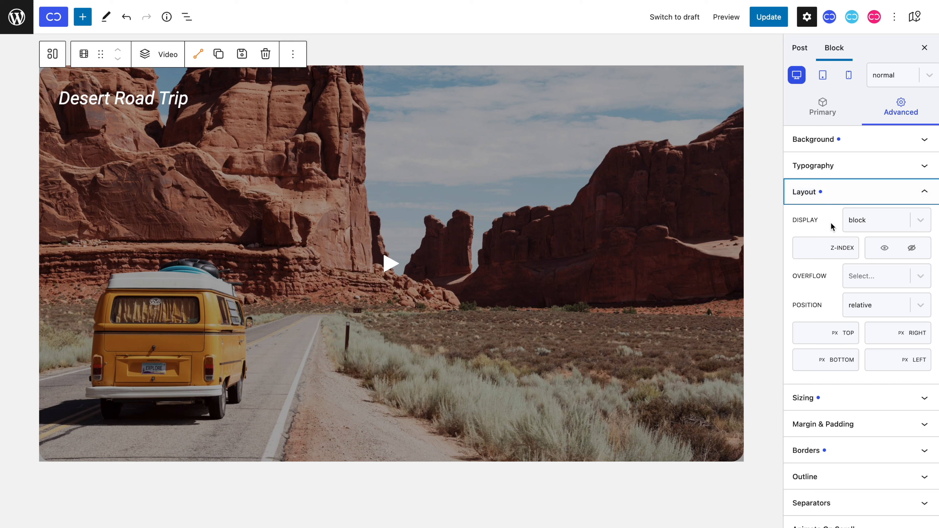
{"action": "left_click", "coordinate": [862, 275]}
{"action": "left_click", "coordinate": [863, 361]}
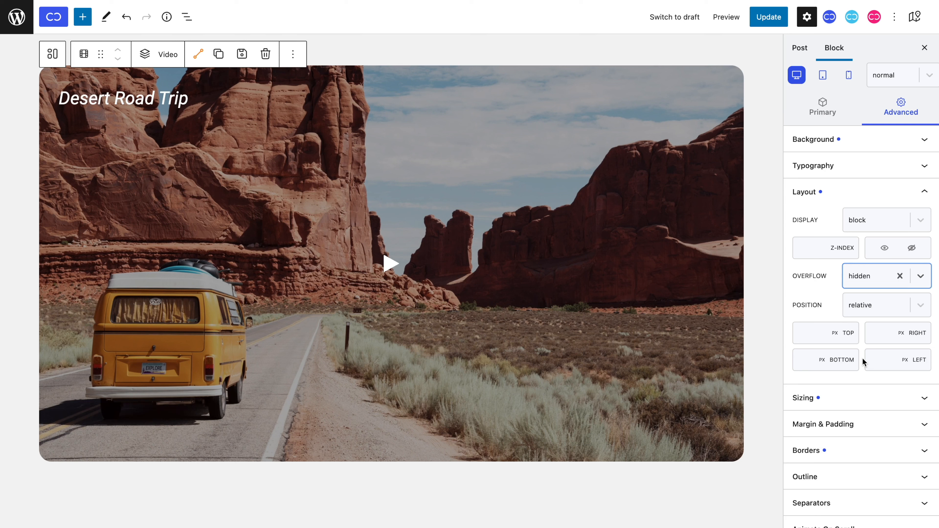
Step: Give the video block's hover state a semi-transparent white background overlay (#ffffff66)
{"action": "left_click", "coordinate": [899, 85]}
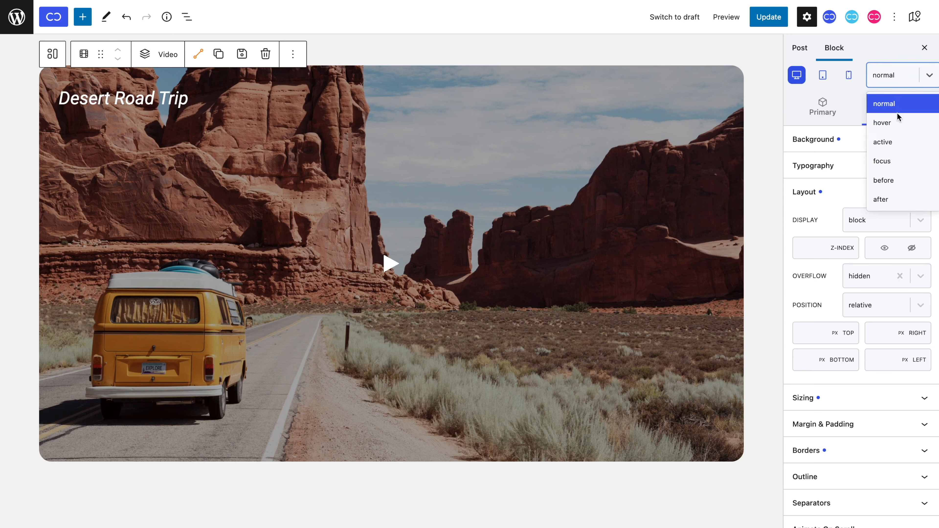
{"action": "left_click", "coordinate": [898, 122]}
{"action": "left_click", "coordinate": [891, 140]}
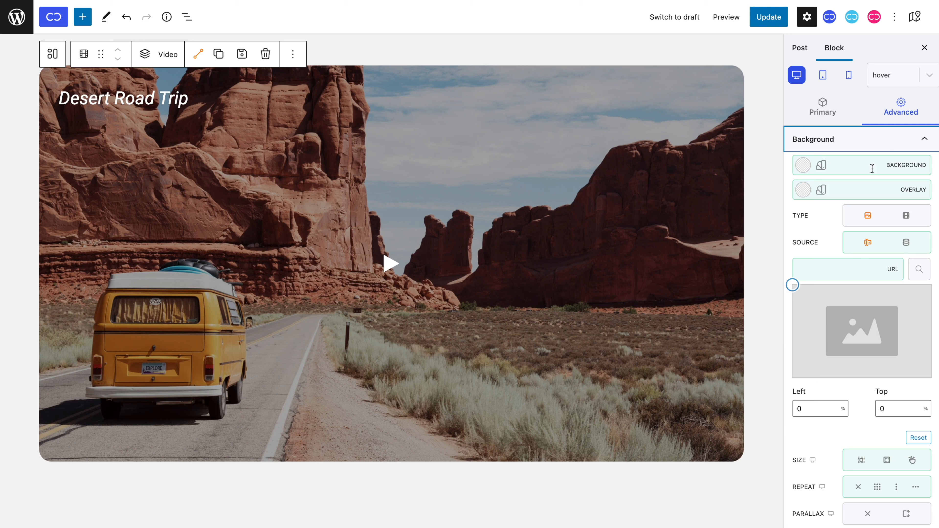
{"action": "left_click", "coordinate": [864, 183]}
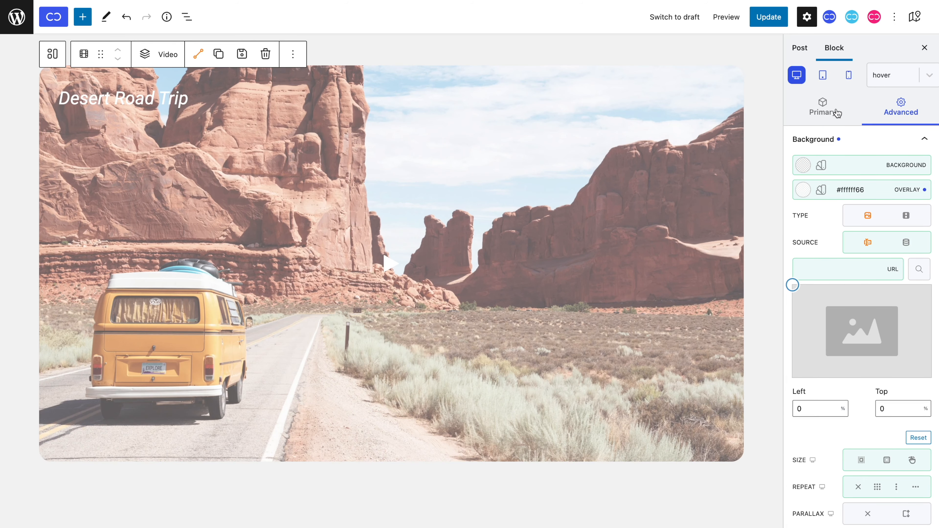
Step: Set the div overlay's text colour to black (#000000) for the video block's hover state, and return to the normal state
{"action": "left_click", "coordinate": [835, 110]}
{"action": "scroll", "coordinate": [850, 314], "scroll_direction": "down", "scroll_amount": 1}
{"action": "scroll", "coordinate": [850, 314], "scroll_direction": "down", "scroll_amount": 6}
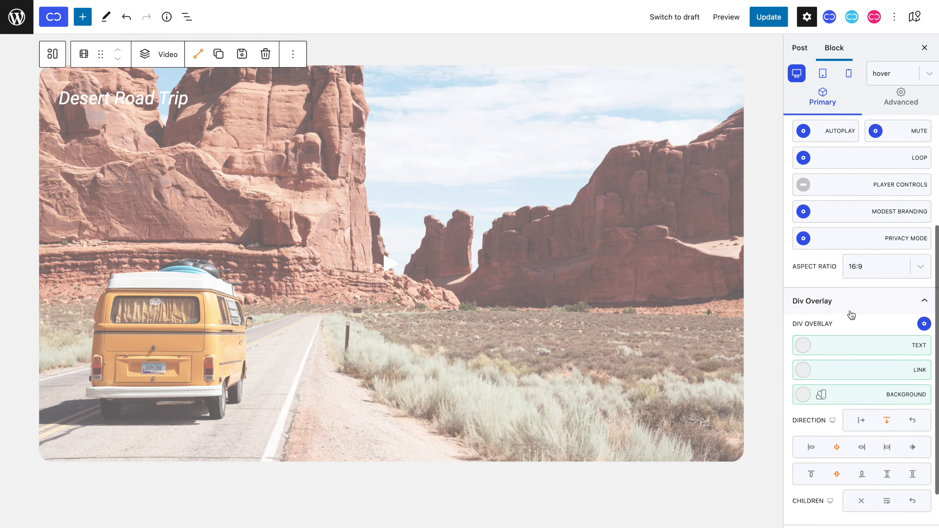
{"action": "left_click", "coordinate": [799, 353]}
{"action": "left_click_drag", "start_coordinate": [810, 175], "coordinate": [791, 223]}
{"action": "scroll", "coordinate": [816, 321], "scroll_direction": "down", "scroll_amount": 1}
{"action": "left_click", "coordinate": [899, 76]}
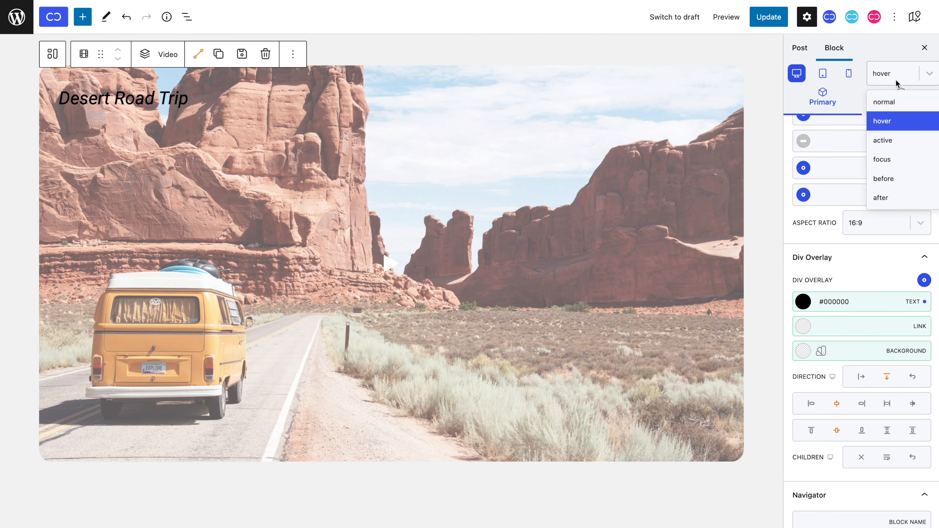
{"action": "left_click", "coordinate": [897, 100]}
Step: Add a transition with a duration of 1 to the video block's effects in the normal state
{"action": "left_click", "coordinate": [902, 105]}
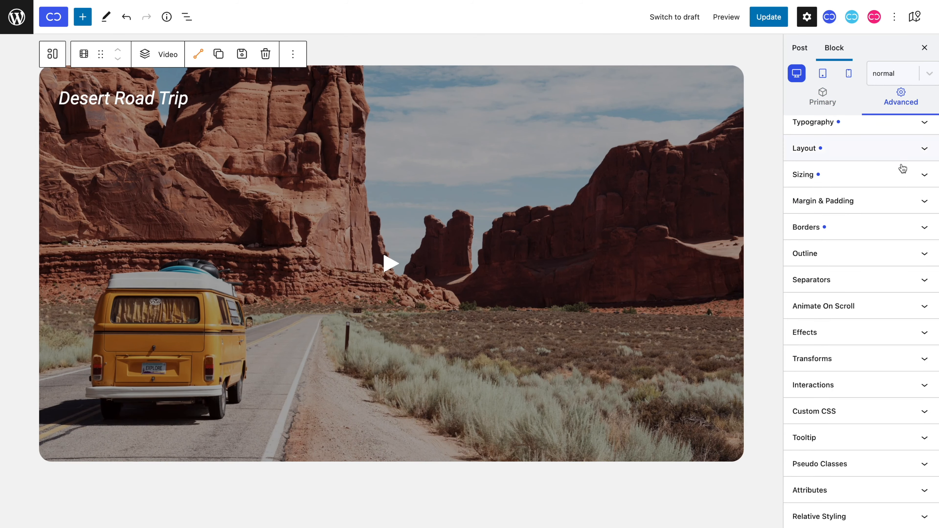
{"action": "left_click", "coordinate": [903, 332]}
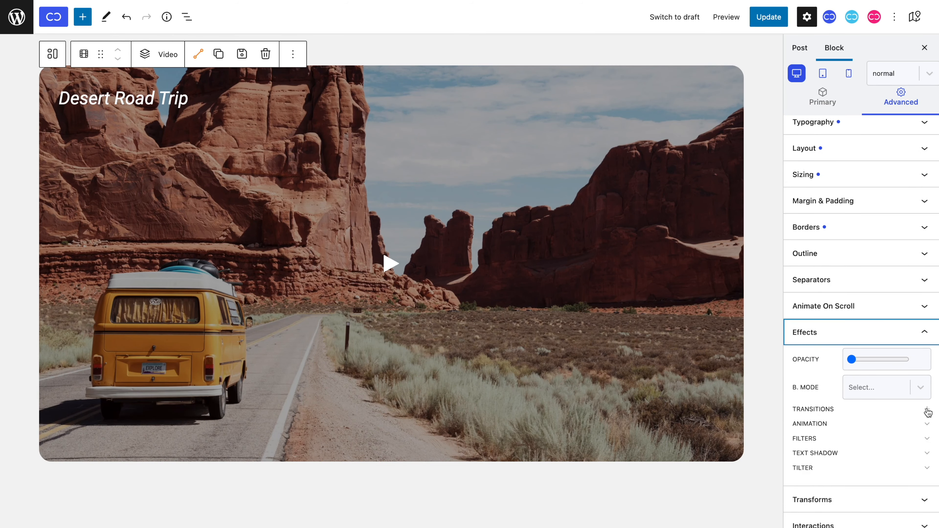
{"action": "left_click", "coordinate": [927, 409]}
{"action": "scroll", "coordinate": [864, 412], "scroll_direction": "down", "scroll_amount": 2}
{"action": "left_click", "coordinate": [847, 373]}
{"action": "type", "text": "1"}
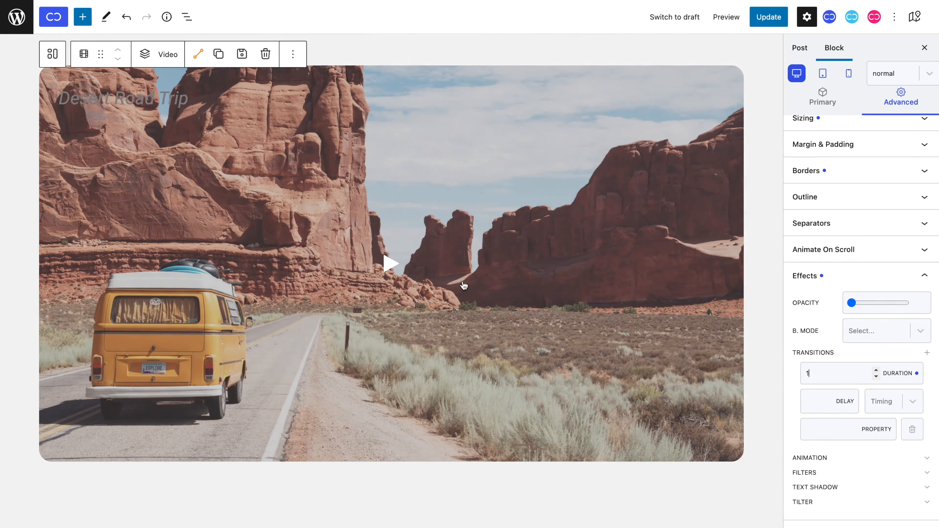
Step: Copy the class name of the play icon block
{"action": "left_click", "coordinate": [391, 264]}
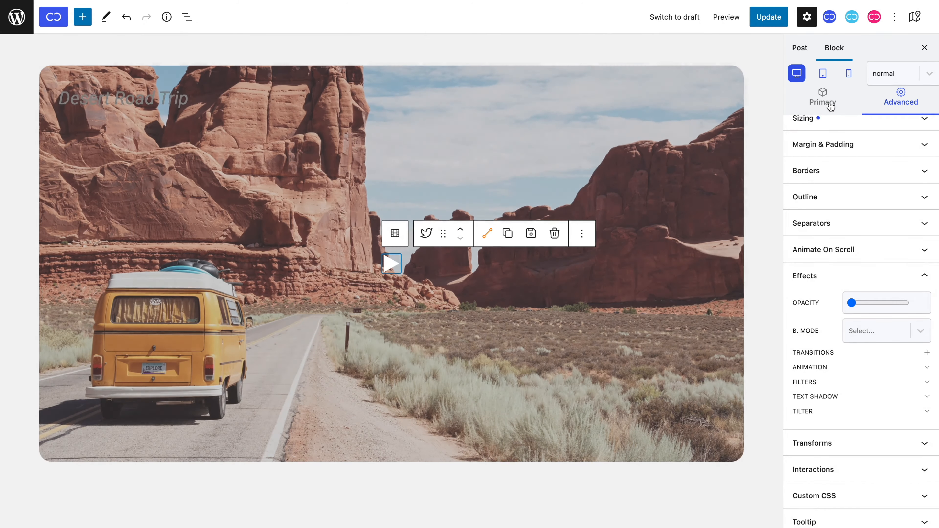
{"action": "left_click", "coordinate": [825, 99]}
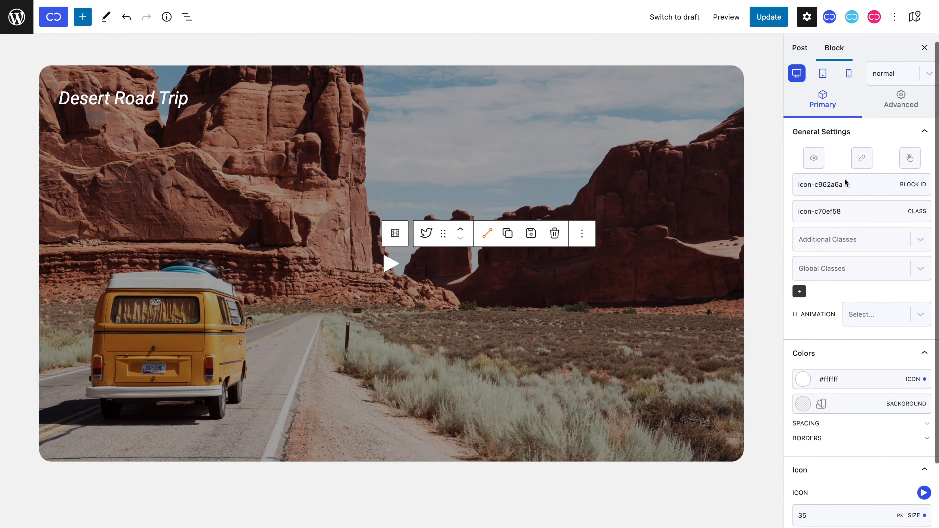
{"action": "triple_click", "coordinate": [852, 219]}
{"action": "key", "text": "super+c"}
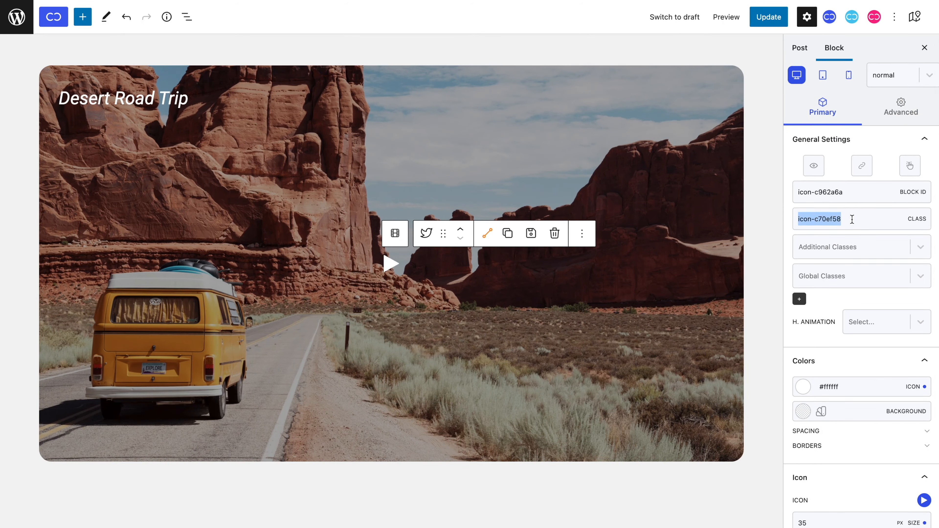
Step: Add a transition with a duration of 1 to the play icon's effects
{"action": "left_click", "coordinate": [902, 121]}
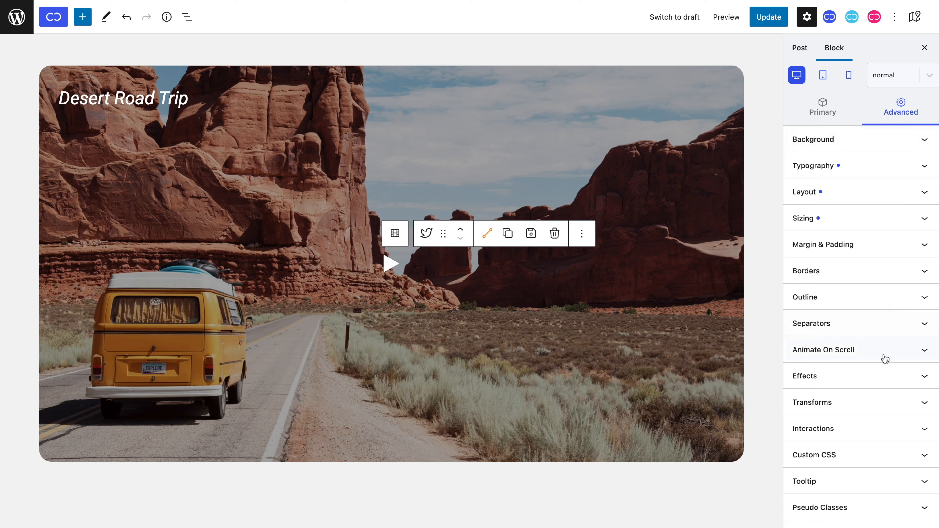
{"action": "left_click", "coordinate": [884, 375]}
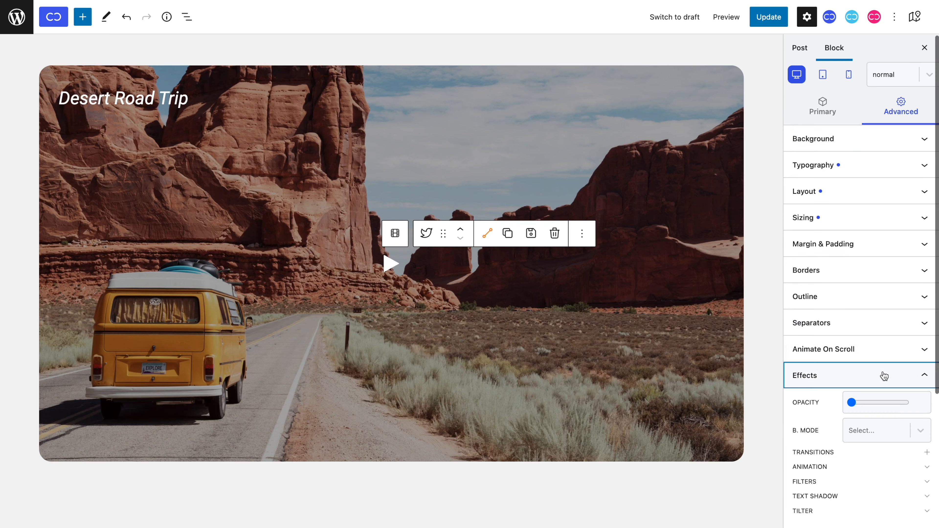
{"action": "left_click", "coordinate": [926, 452]}
{"action": "scroll", "coordinate": [922, 451], "scroll_direction": "down", "scroll_amount": 3}
{"action": "left_click", "coordinate": [810, 380]}
{"action": "type", "text": "1"}
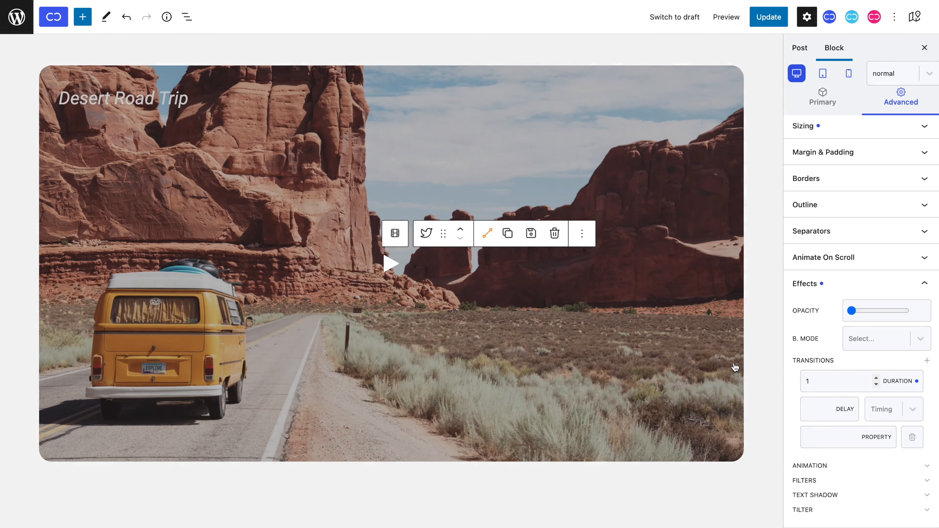
Step: Create a relative style on the video block and name it "Icon"
{"action": "left_click", "coordinate": [734, 369]}
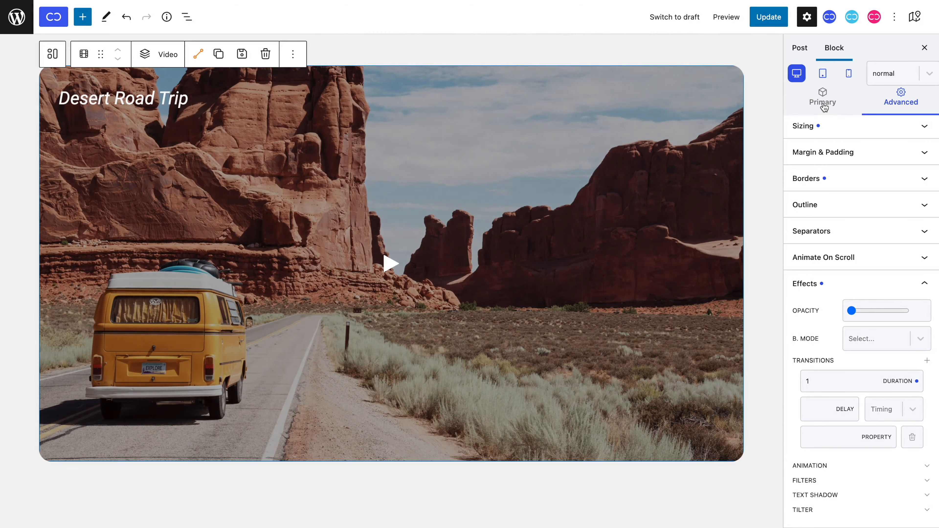
{"action": "left_click", "coordinate": [824, 104]}
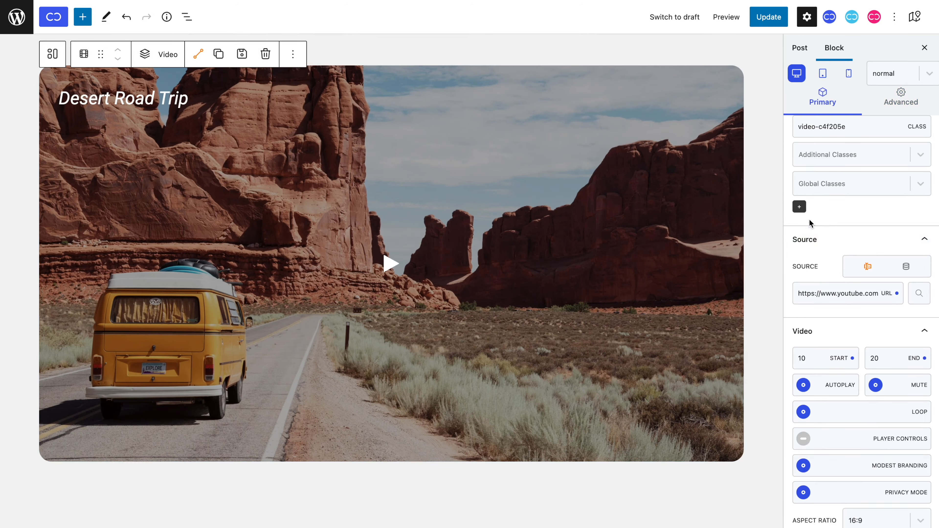
{"action": "left_click", "coordinate": [800, 207]}
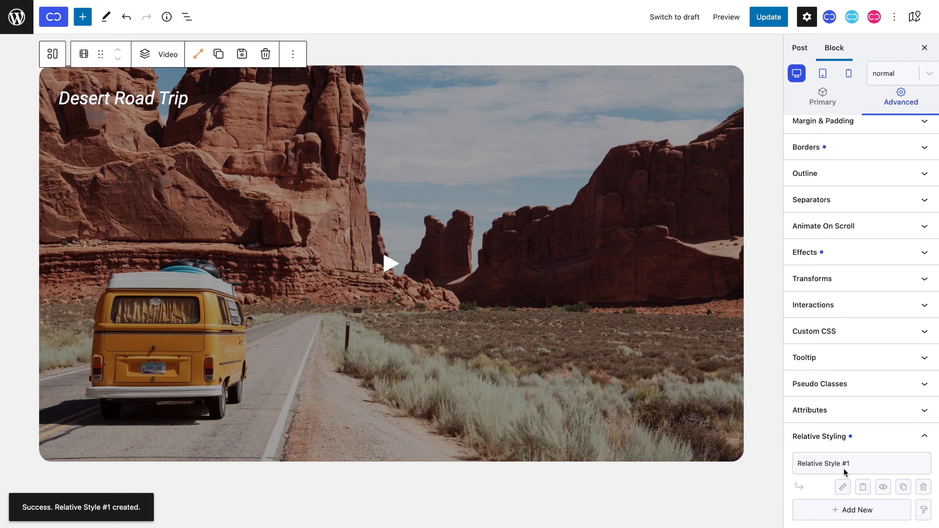
{"action": "left_click", "coordinate": [844, 487]}
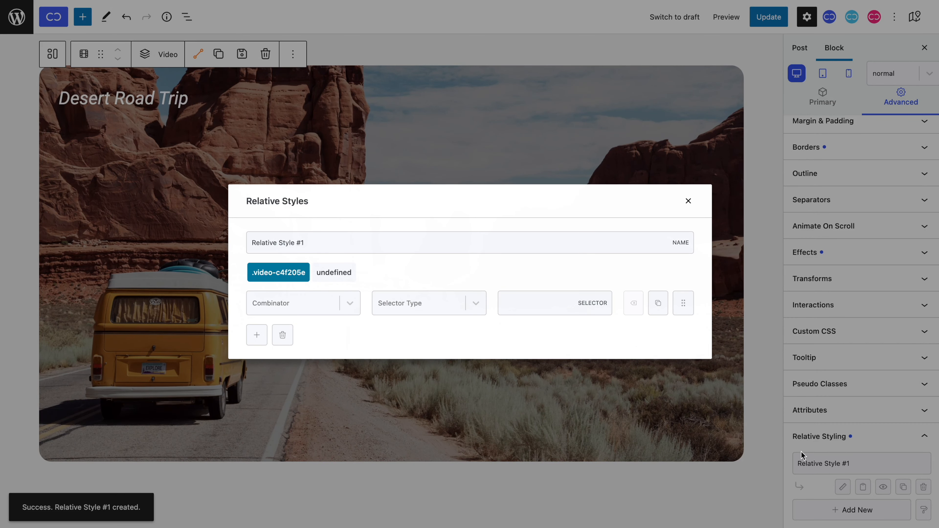
{"action": "triple_click", "coordinate": [621, 244]}
{"action": "type", "text": "Icon"}
Step: Target the play icon in the relative style with a Descendant combinator and the class selector icon-c70ef58
{"action": "left_click", "coordinate": [316, 312]}
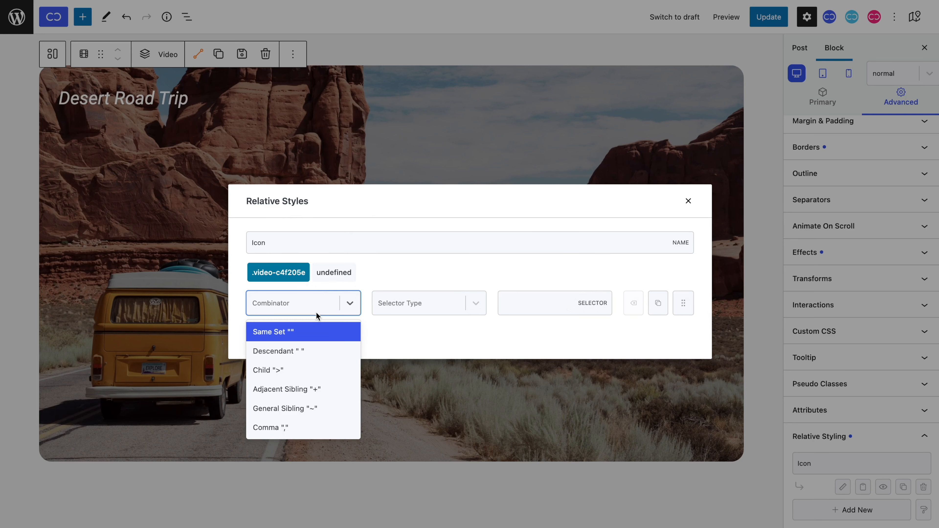
{"action": "left_click", "coordinate": [317, 349]}
{"action": "left_click", "coordinate": [397, 313]}
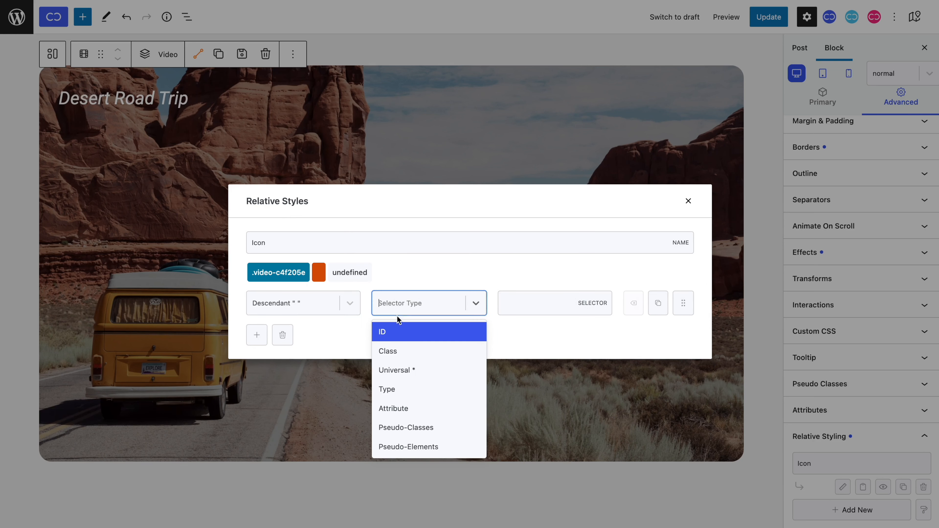
{"action": "left_click", "coordinate": [399, 350]}
{"action": "left_click", "coordinate": [529, 302]}
{"action": "key", "text": "super+v"}
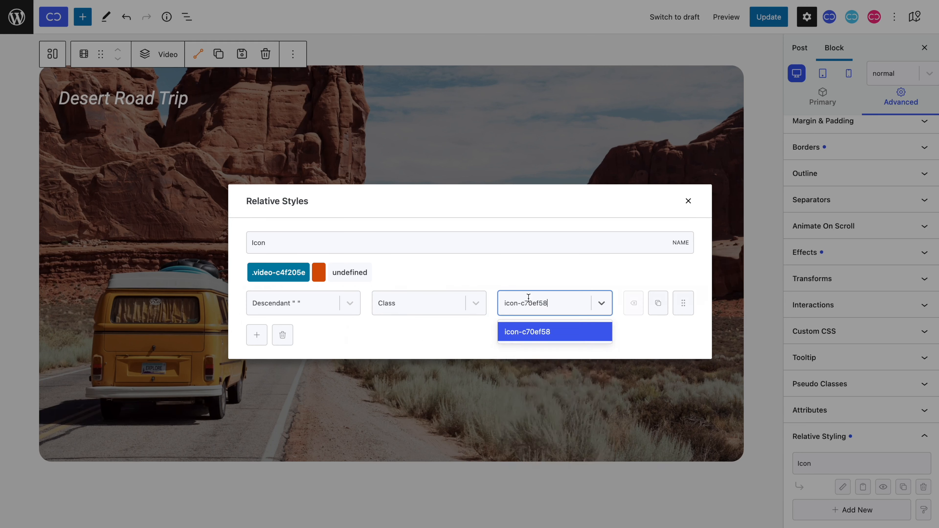
{"action": "key", "text": "Return"}
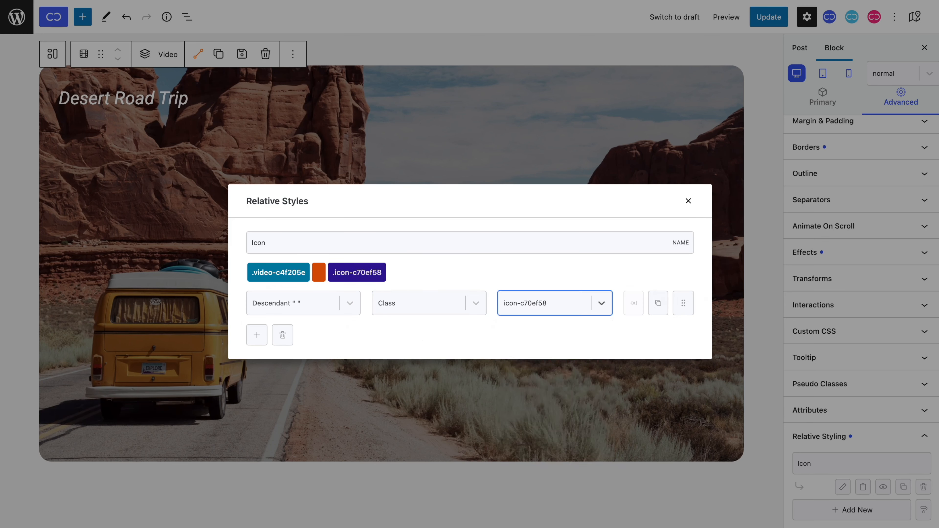
{"action": "left_click", "coordinate": [684, 200]}
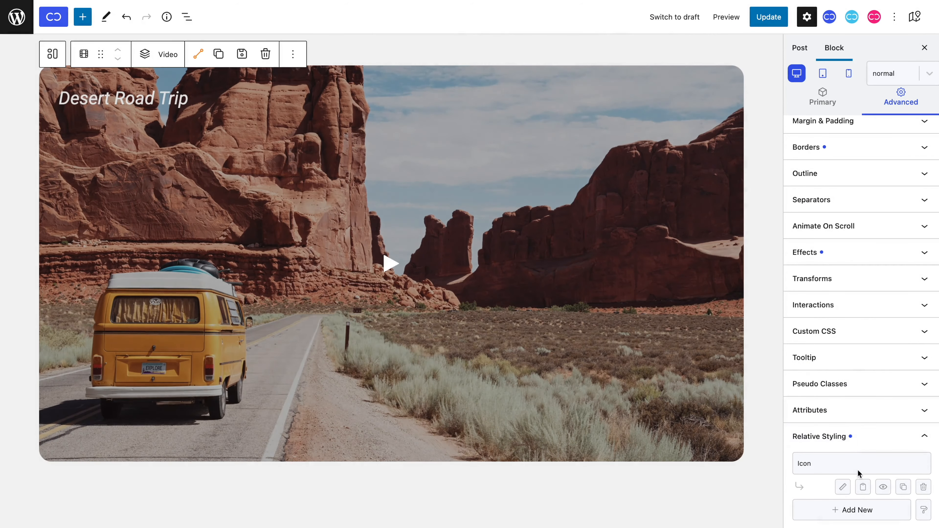
Step: Style the "Icon" relative style's hover state with colour #000000 and size 50 px, and finish editing it in the normal state
{"action": "left_click", "coordinate": [863, 487]}
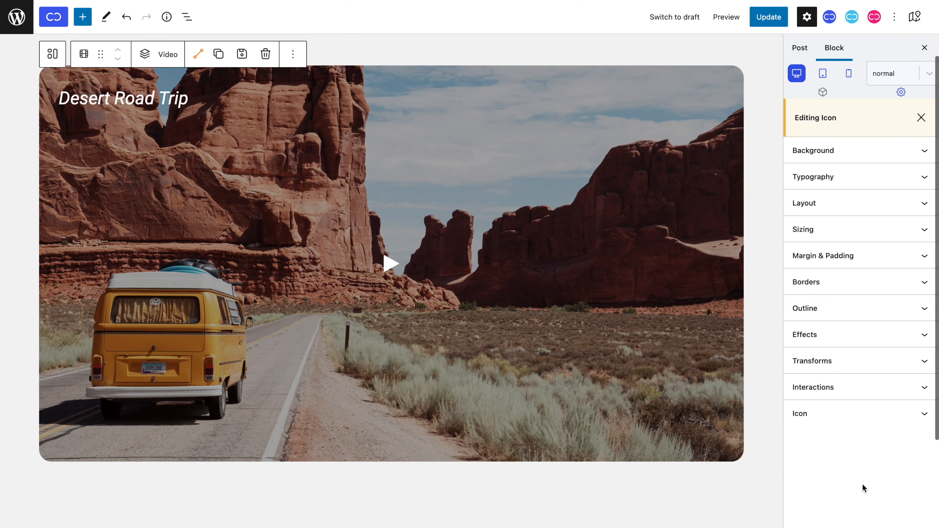
{"action": "left_click", "coordinate": [899, 79]}
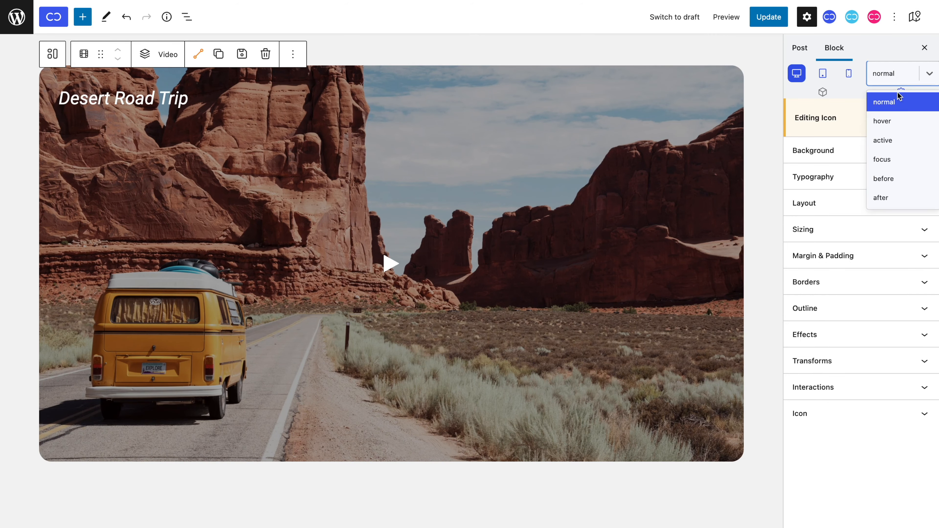
{"action": "left_click", "coordinate": [898, 118]}
{"action": "left_click", "coordinate": [894, 410]}
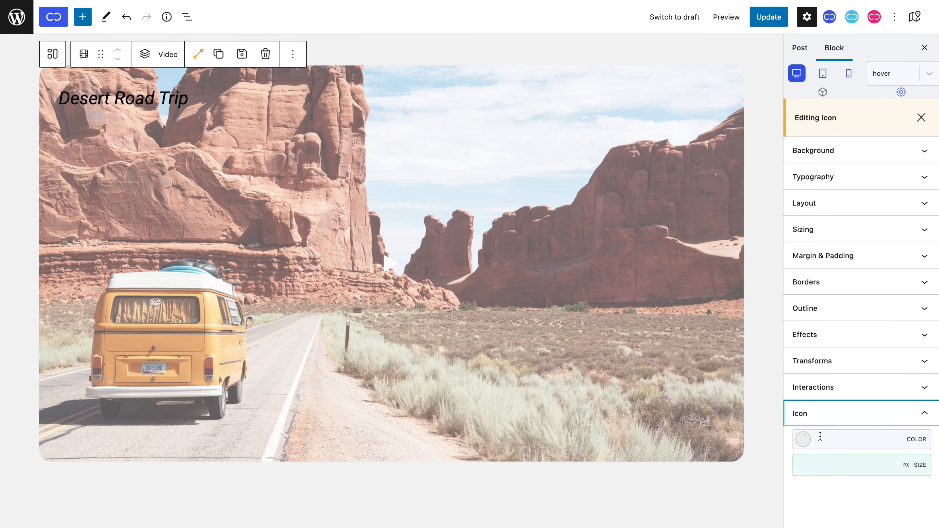
{"action": "left_click", "coordinate": [803, 439]}
{"action": "left_click_drag", "start_coordinate": [826, 269], "coordinate": [784, 308]}
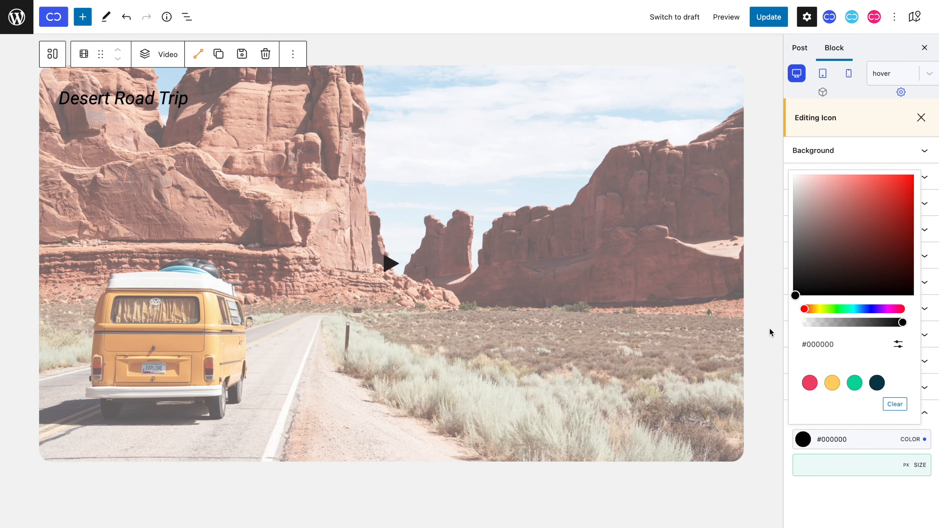
{"action": "left_click", "coordinate": [810, 468]}
{"action": "type", "text": "50"}
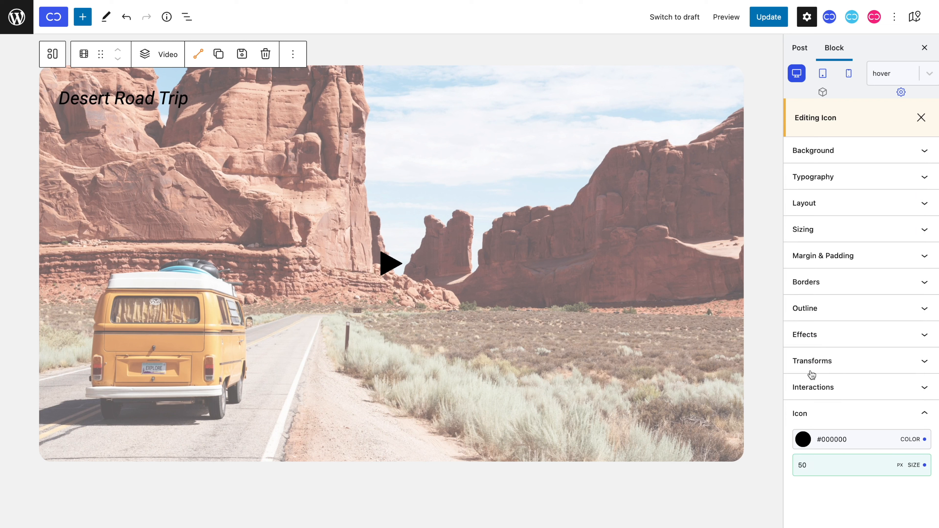
{"action": "left_click", "coordinate": [912, 77]}
{"action": "left_click", "coordinate": [910, 104]}
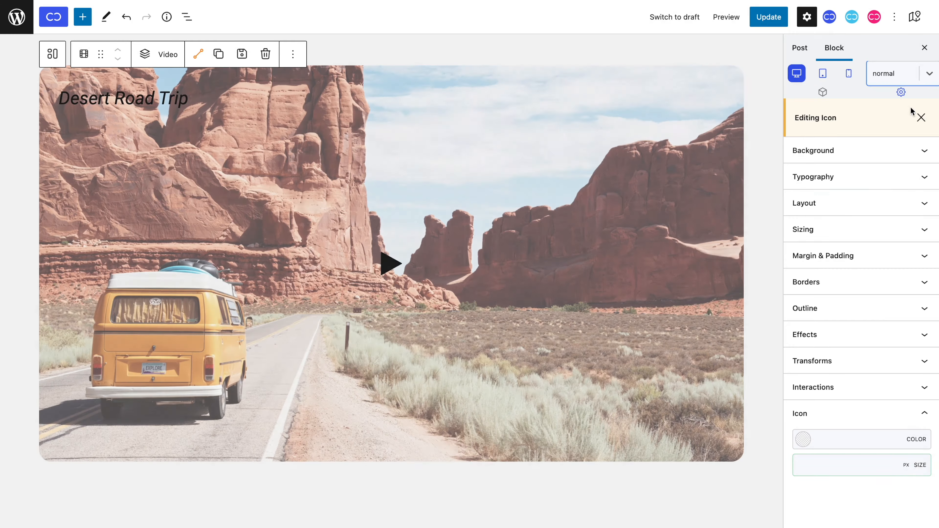
{"action": "left_click", "coordinate": [920, 118]}
Step: Copy the finished video block and paste a duplicate below it
{"action": "left_click", "coordinate": [844, 92]}
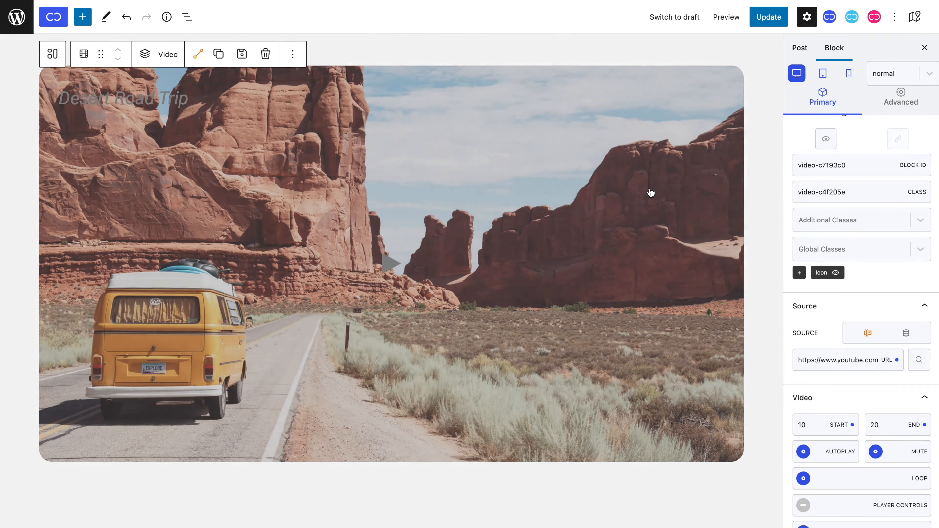
{"action": "key", "text": "ctrl+c"}
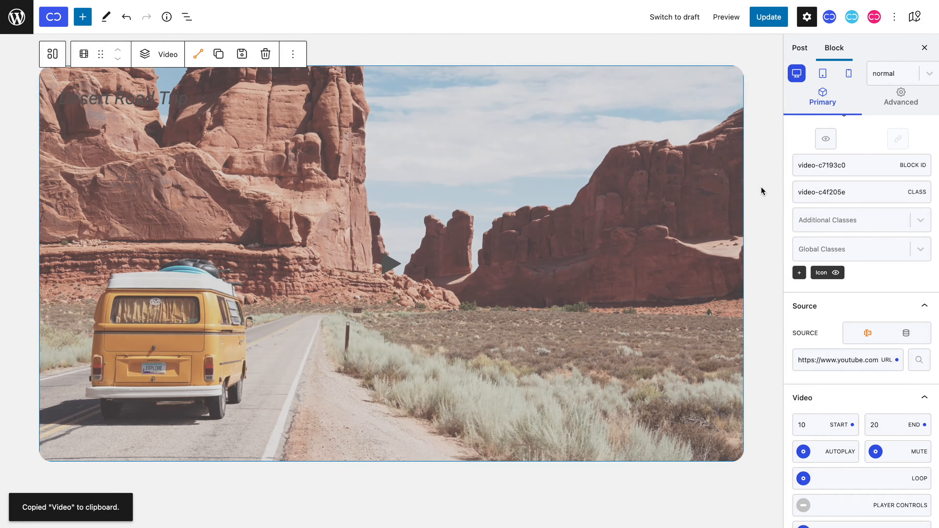
{"action": "left_click", "coordinate": [761, 187]}
{"action": "key", "text": "ctrl+v"}
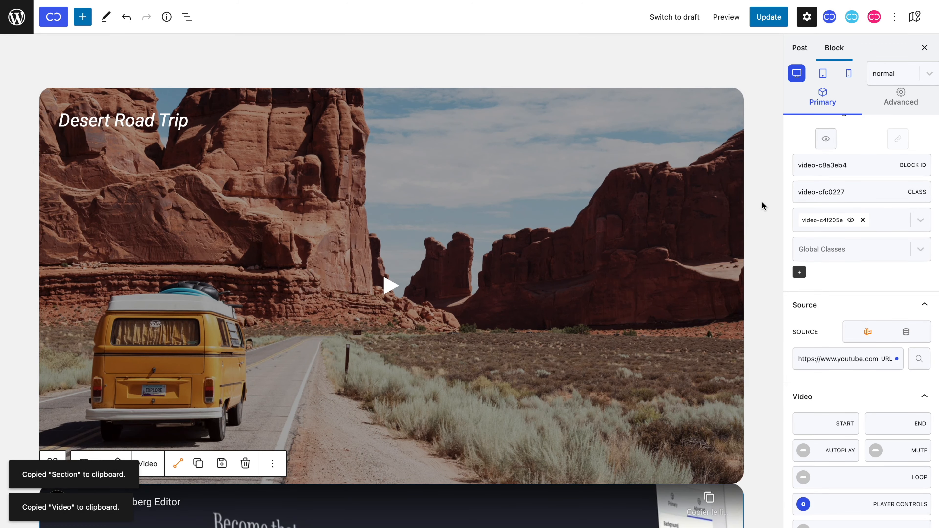
Step: Set the section's flex direction to row so the two video blocks sit side by side
{"action": "left_click", "coordinate": [761, 201]}
{"action": "scroll", "coordinate": [810, 315], "scroll_direction": "down", "scroll_amount": 2}
{"action": "left_click", "coordinate": [808, 430]}
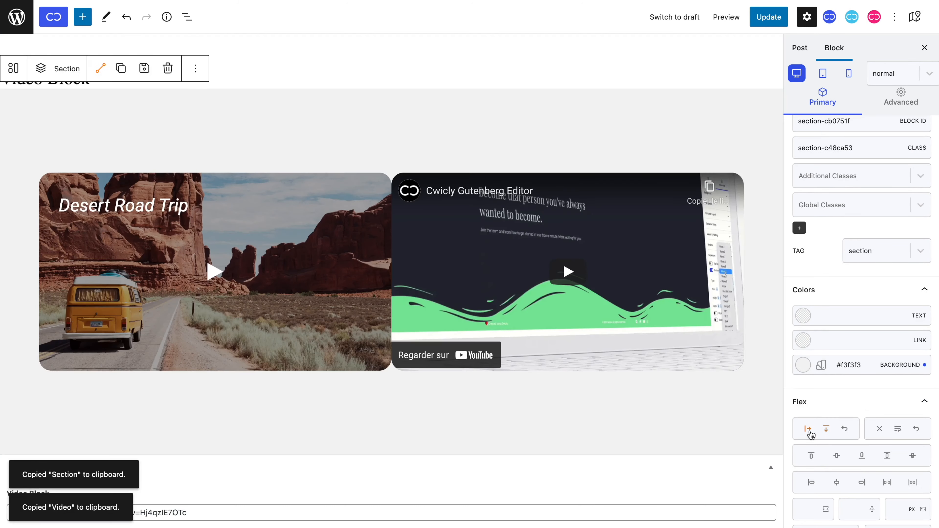
Step: Replace the duplicated video's source with the copied YouTube link and enable its div overlay
{"action": "left_click", "coordinate": [718, 348]}
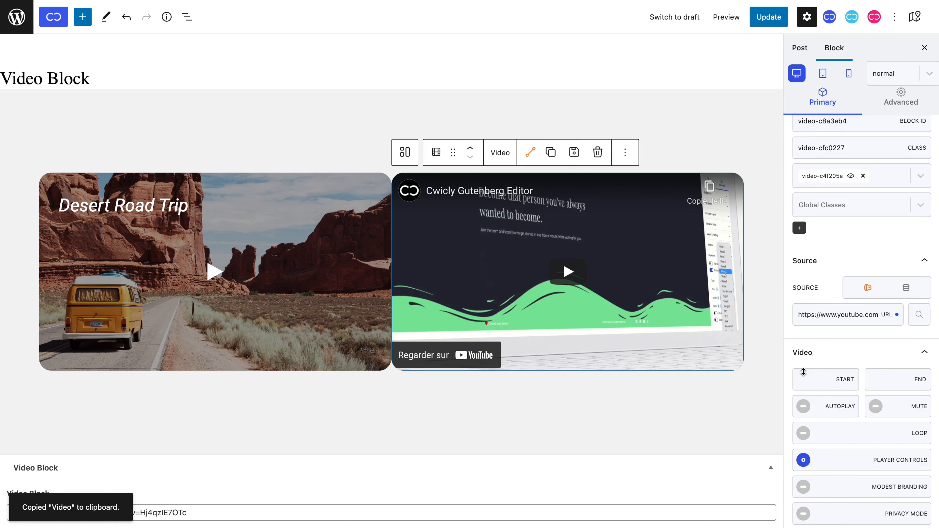
{"action": "triple_click", "coordinate": [828, 315]}
{"action": "key", "text": "super+v"}
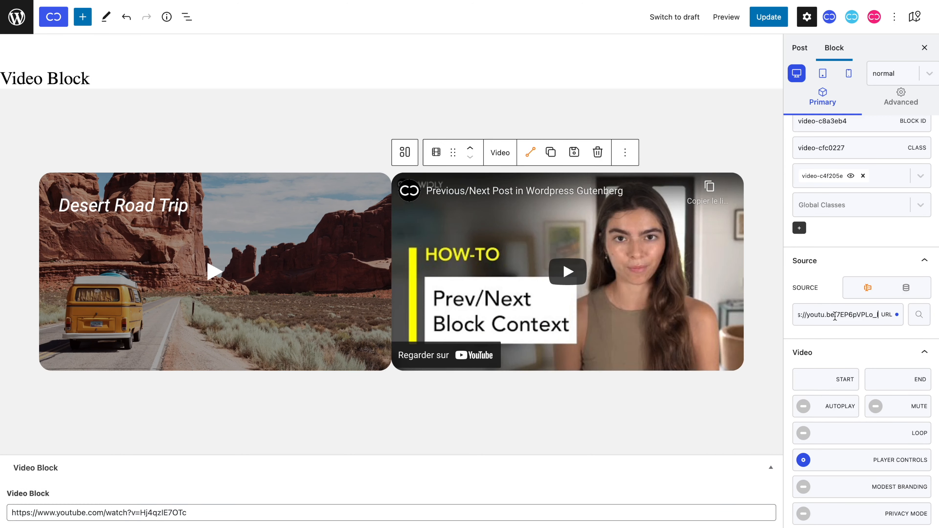
{"action": "scroll", "coordinate": [835, 316], "scroll_direction": "down", "scroll_amount": 9}
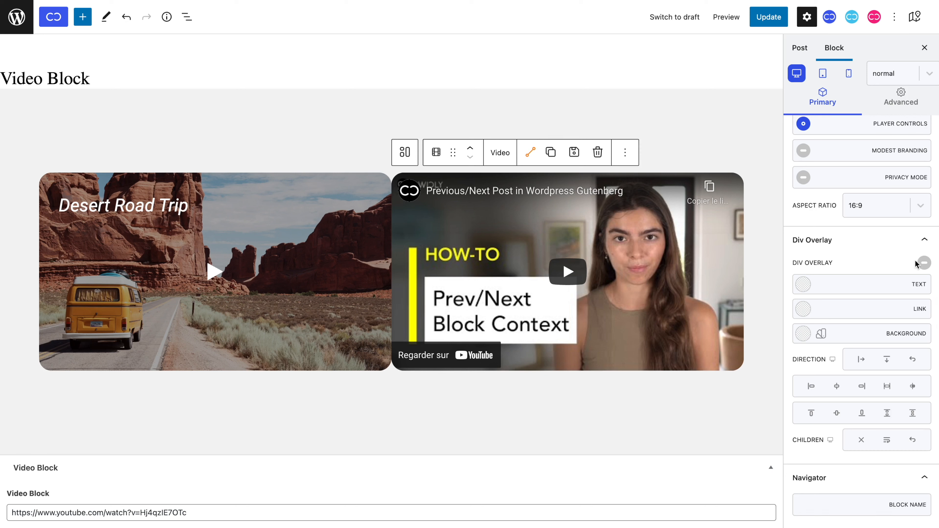
{"action": "left_click", "coordinate": [928, 263]}
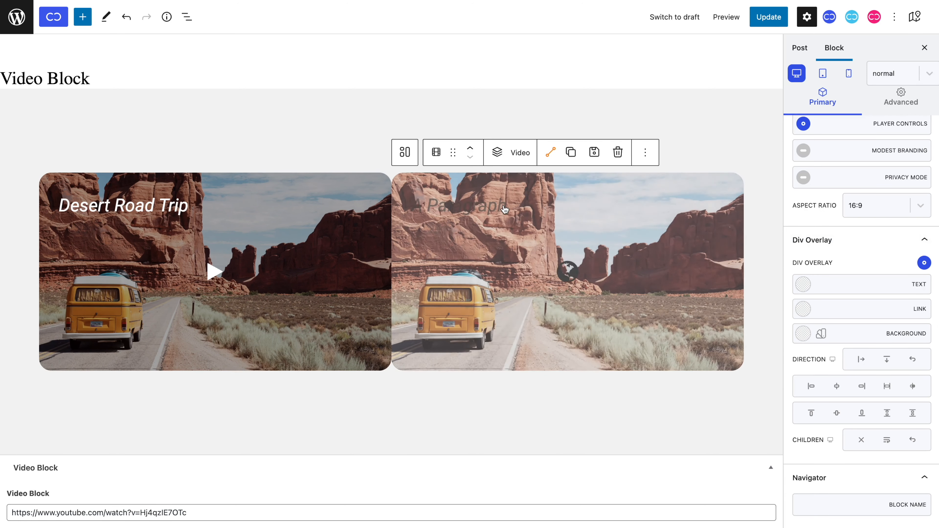
Step: Give the second card the title "Camping Stories" and the solid play triangle from Font Awesome as its icon
{"action": "left_click", "coordinate": [505, 208]}
{"action": "type", "text": "Camping Stories"}
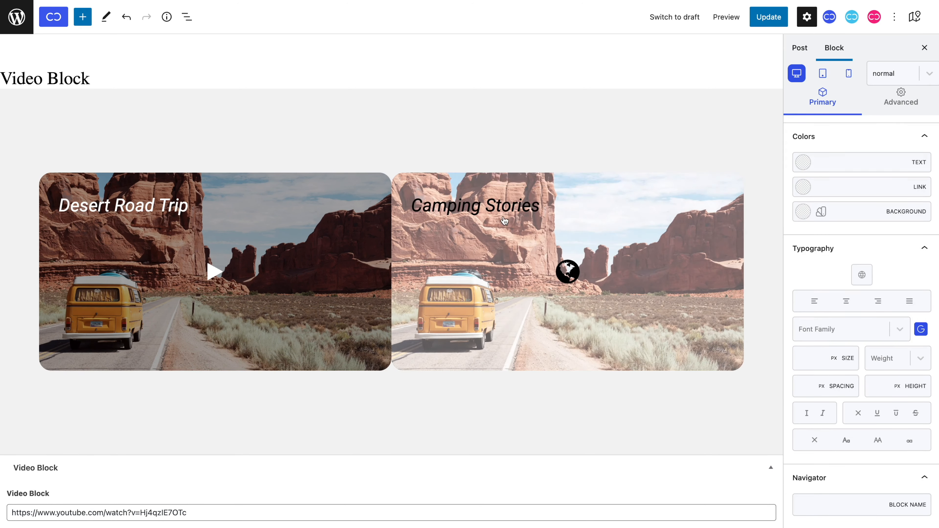
{"action": "left_click", "coordinate": [568, 272]}
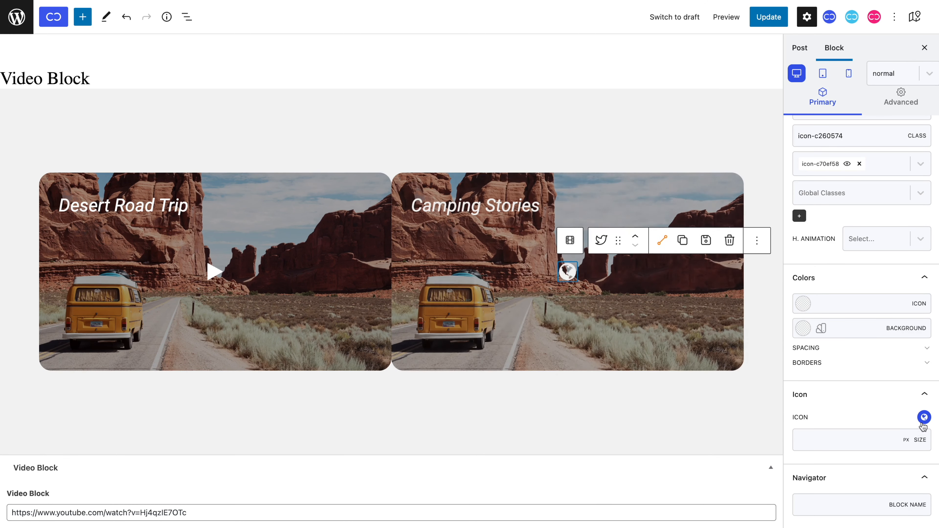
{"action": "left_click", "coordinate": [924, 417]}
{"action": "type", "text": "play"}
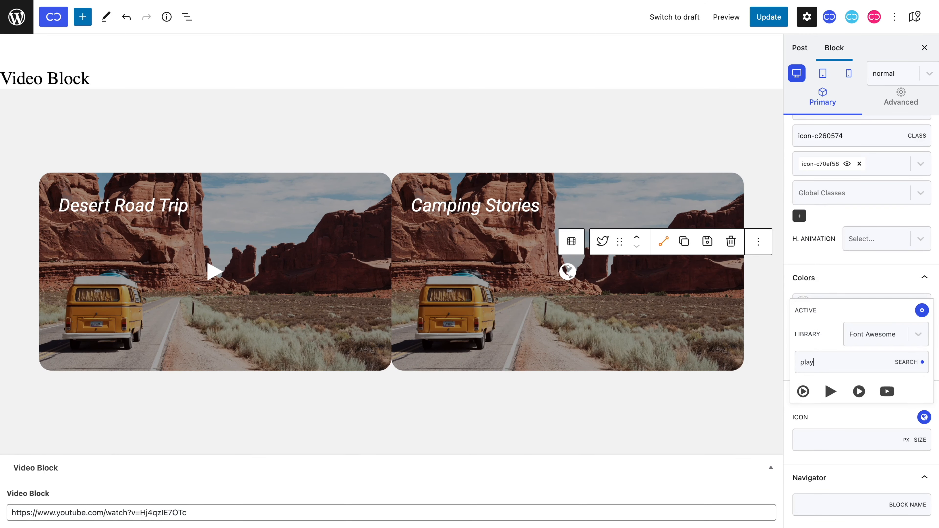
{"action": "left_click", "coordinate": [829, 391]}
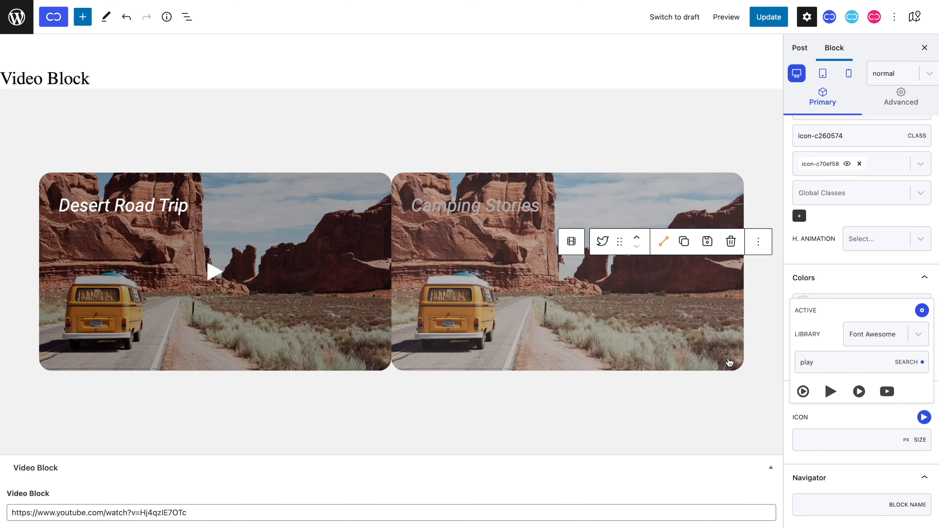
Step: Set the second video block's background image to the orange tent photo from the media library
{"action": "left_click", "coordinate": [731, 363]}
{"action": "left_click", "coordinate": [884, 117]}
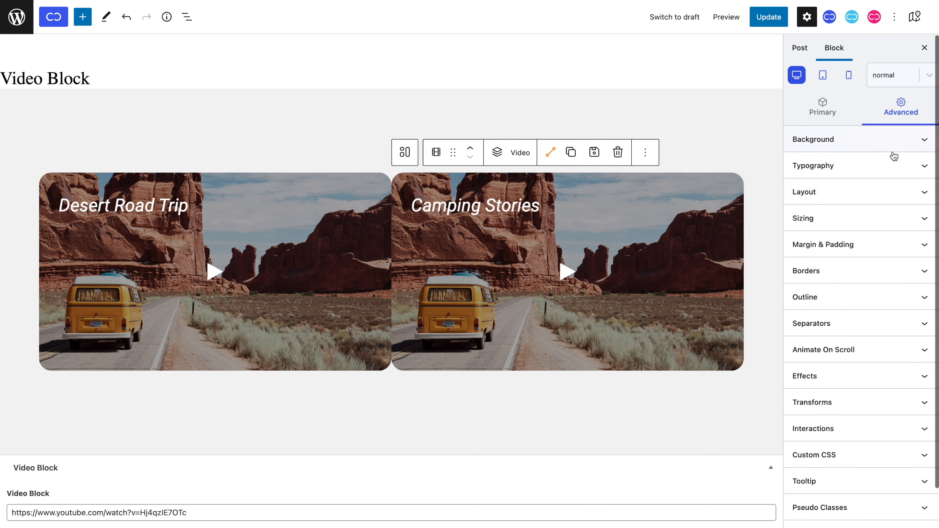
{"action": "left_click", "coordinate": [887, 145]}
{"action": "left_click", "coordinate": [868, 215]}
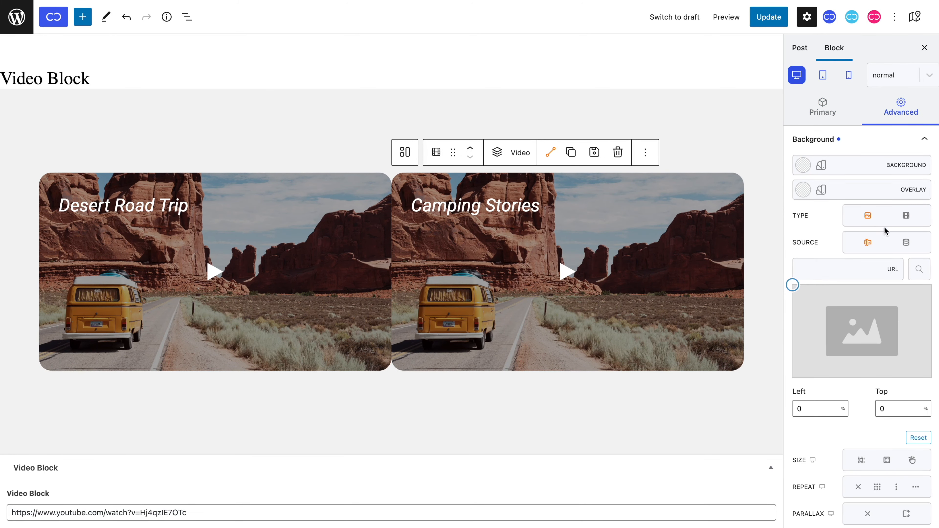
{"action": "left_click", "coordinate": [920, 270]}
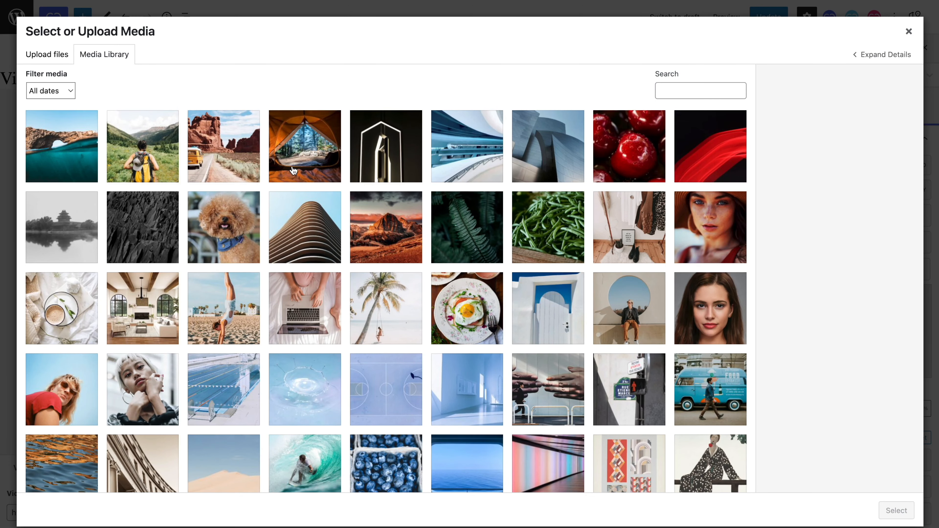
{"action": "left_click", "coordinate": [290, 168]}
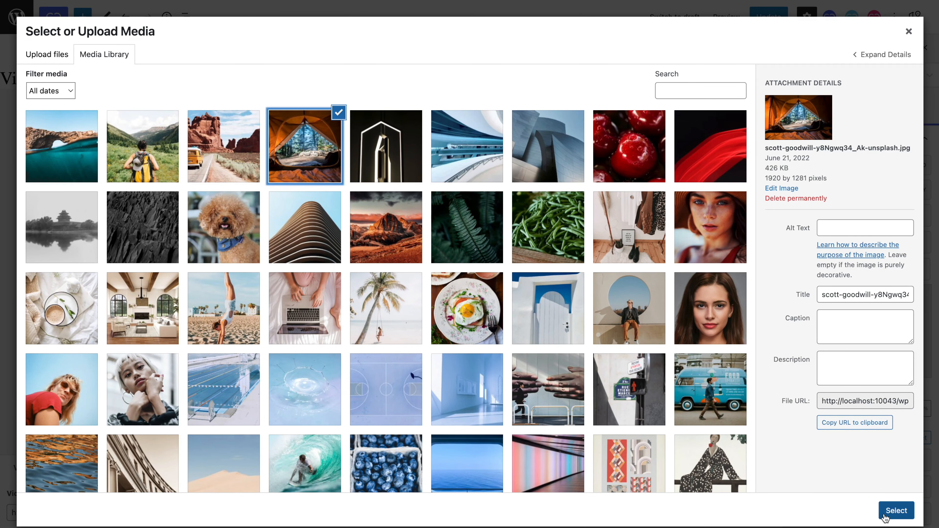
{"action": "left_click", "coordinate": [896, 510]}
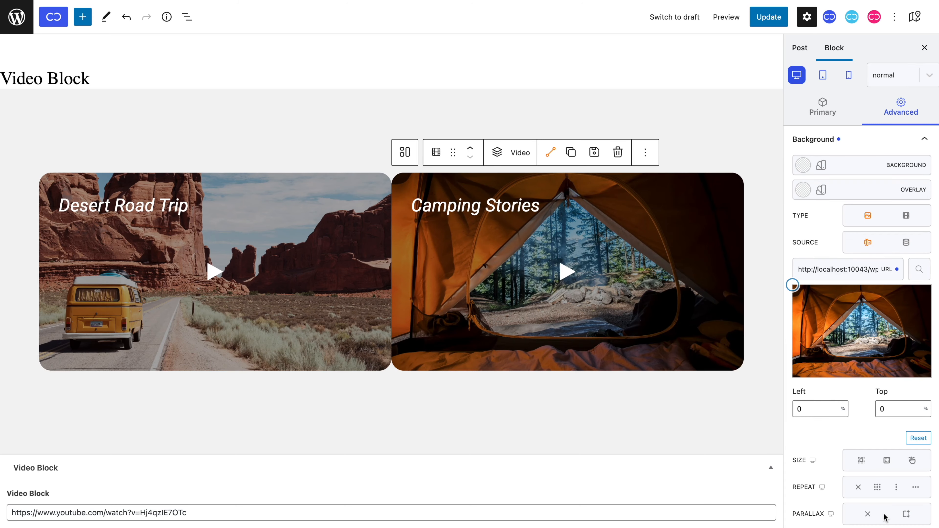
Step: Give the Desert Road Trip video block right and left margins of 20 px
{"action": "left_click", "coordinate": [370, 352]}
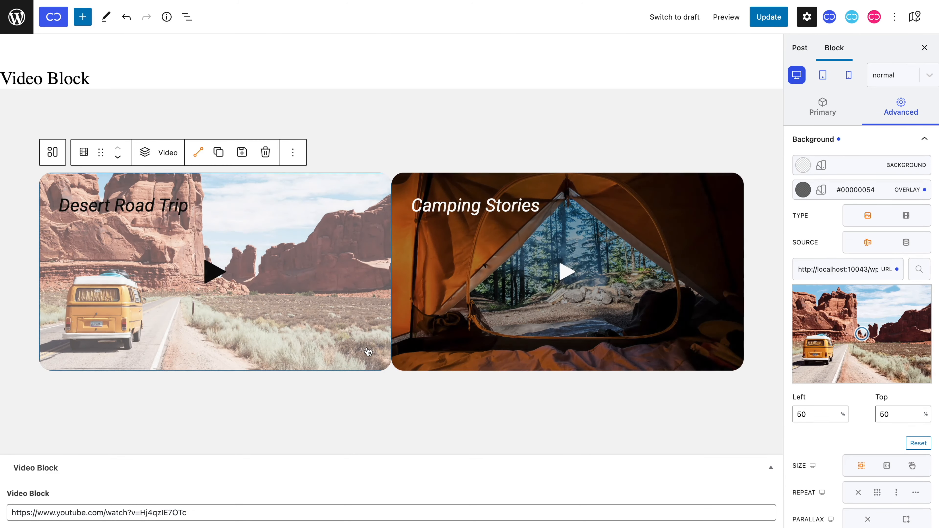
{"action": "left_click", "coordinate": [865, 151]}
{"action": "left_click", "coordinate": [867, 244]}
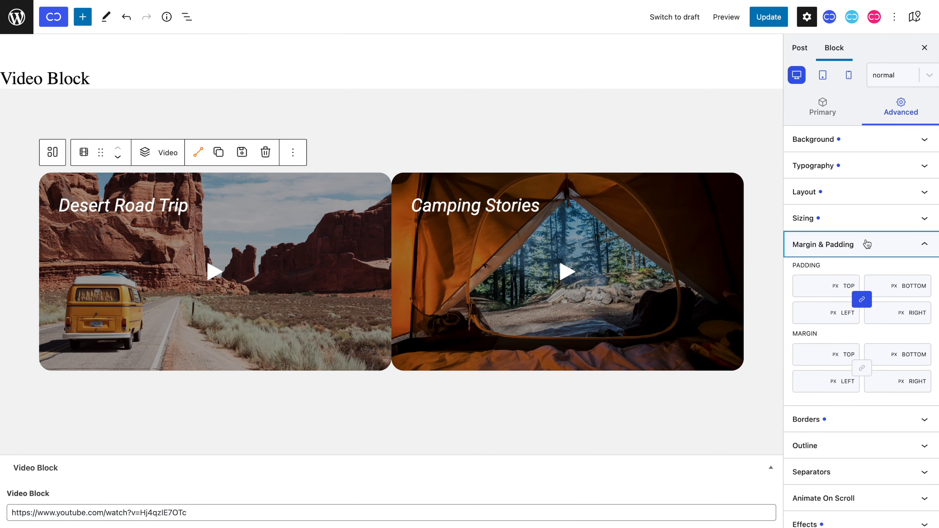
{"action": "left_click", "coordinate": [879, 381]}
{"action": "type", "text": "20"}
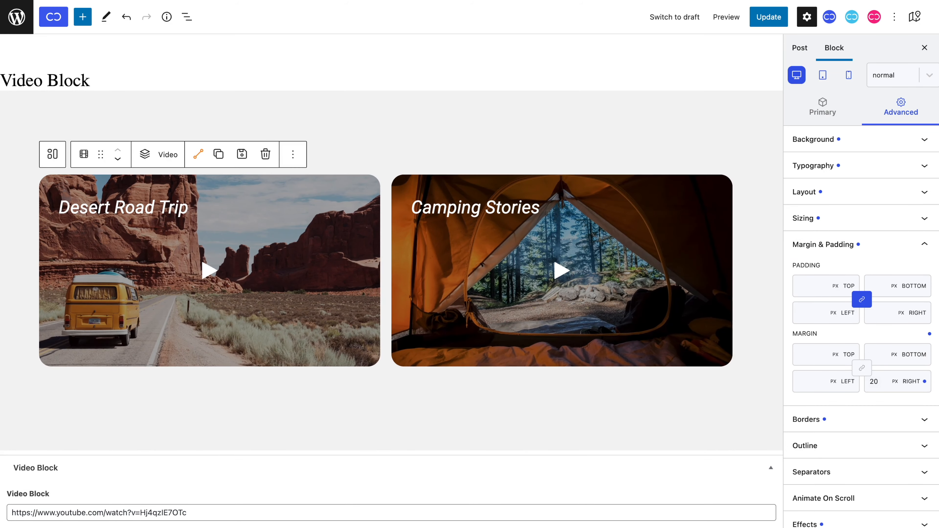
{"action": "left_click", "coordinate": [799, 381]}
{"action": "type", "text": "20"}
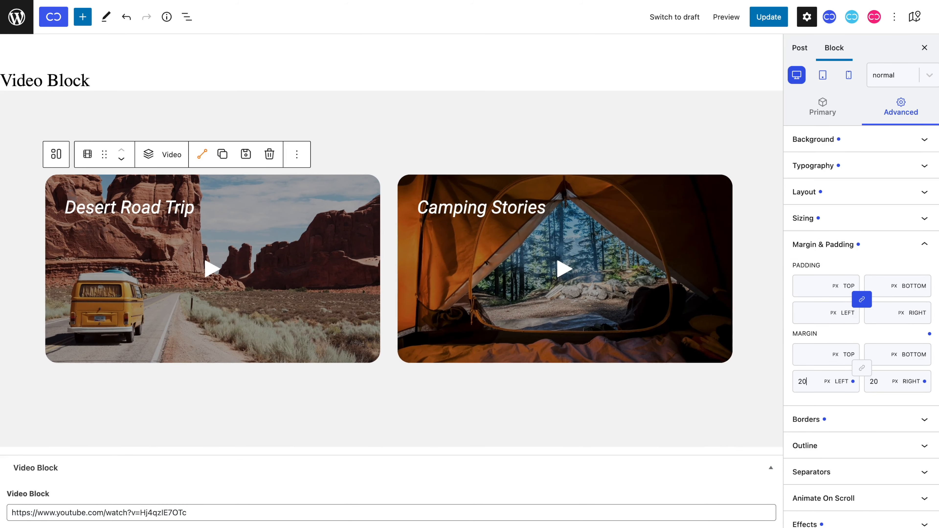
Step: Update the post and try out the Camping Stories video card on the published page
{"action": "left_click", "coordinate": [720, 376]}
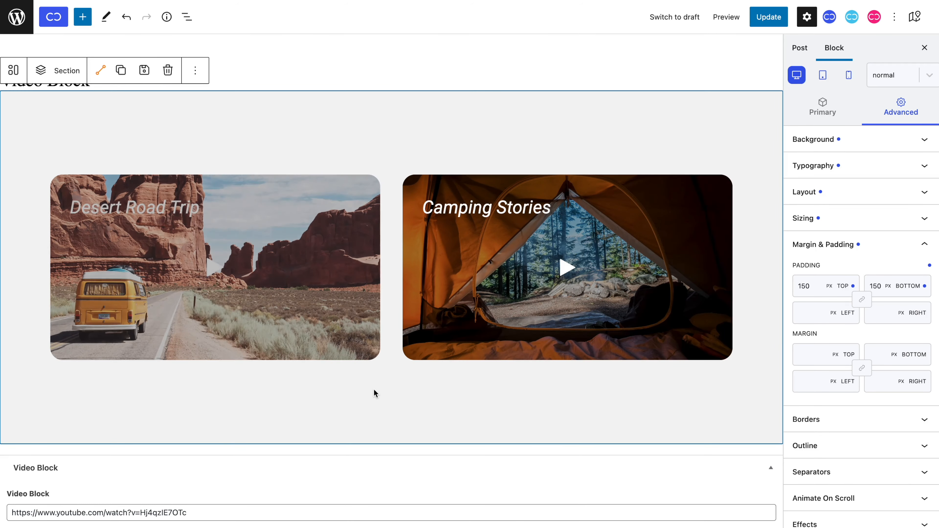
{"action": "left_click", "coordinate": [765, 26]}
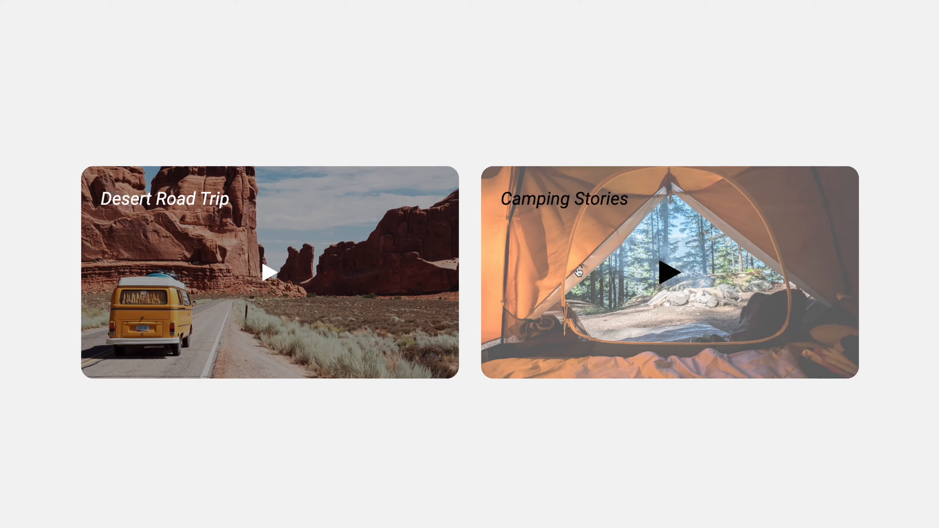
{"action": "left_click", "coordinate": [573, 272]}
{"action": "left_click", "coordinate": [648, 272]}
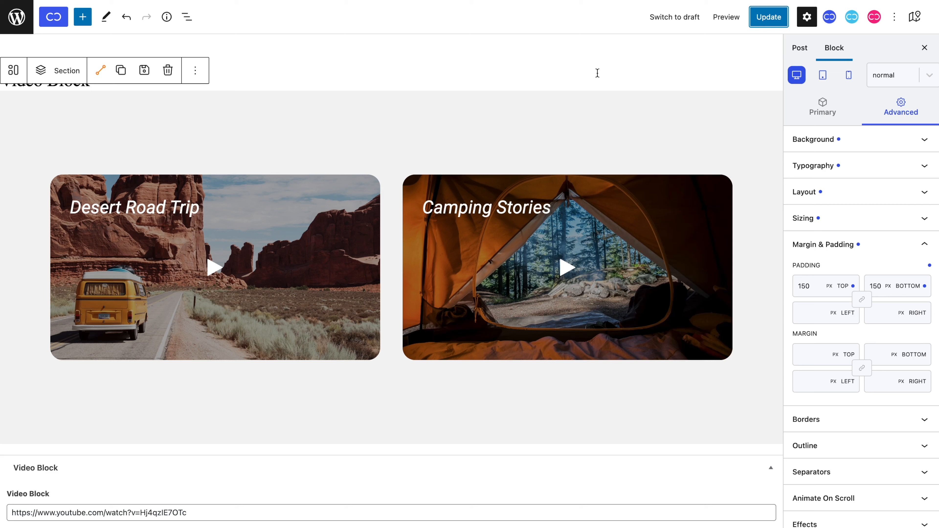
Step: In the empty lower section, lay out the white div as a row and add a nested div containing a paragraph
{"action": "left_click", "coordinate": [346, 155]}
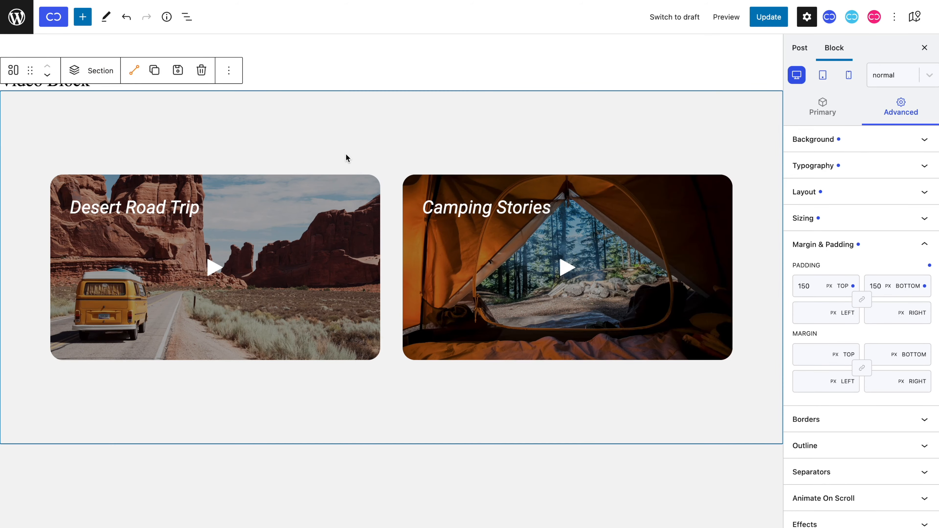
{"action": "scroll", "coordinate": [358, 257], "scroll_direction": "down", "scroll_amount": 5}
{"action": "left_click", "coordinate": [369, 335]}
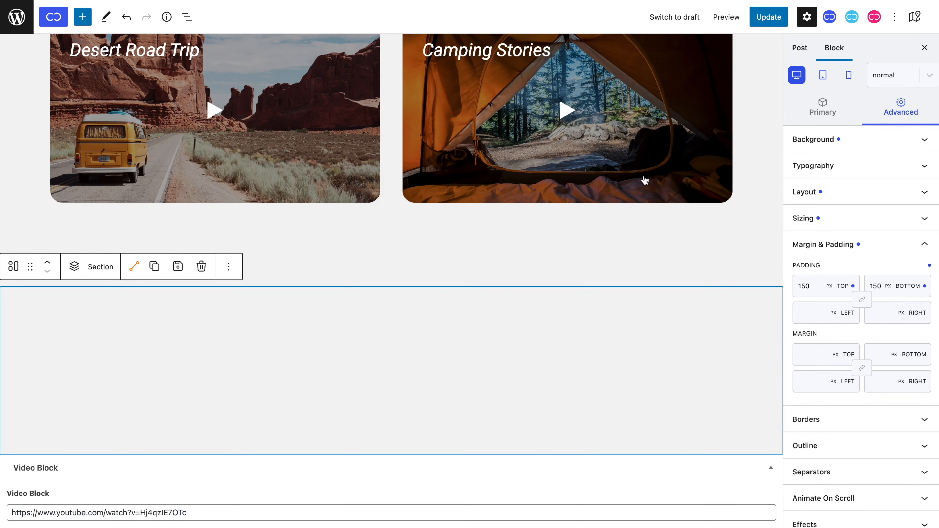
{"action": "left_click", "coordinate": [413, 369]}
{"action": "scroll", "coordinate": [413, 369], "scroll_direction": "down", "scroll_amount": 4}
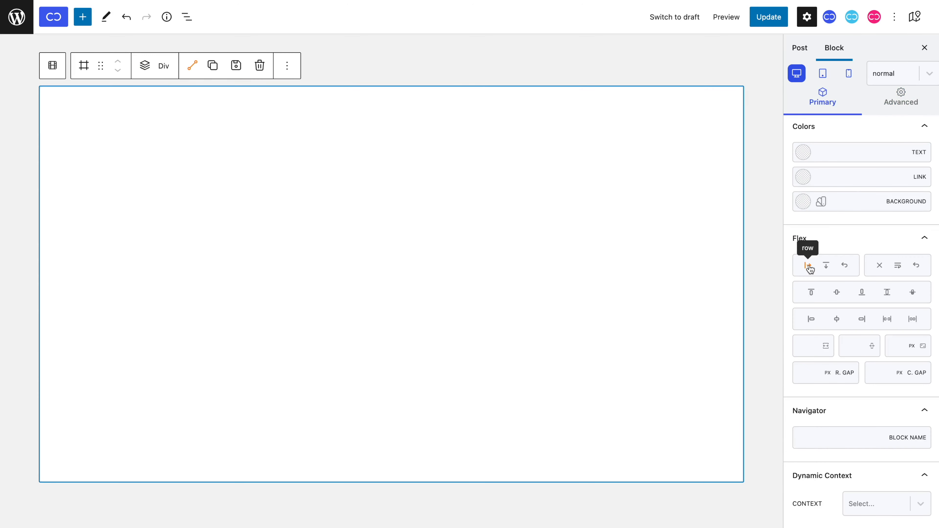
{"action": "left_click", "coordinate": [149, 69]}
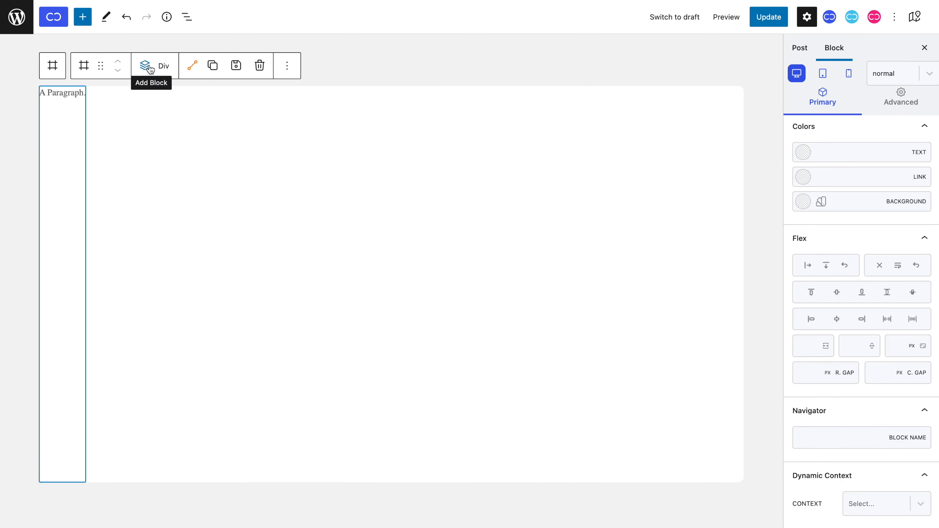
{"action": "left_click", "coordinate": [887, 343]}
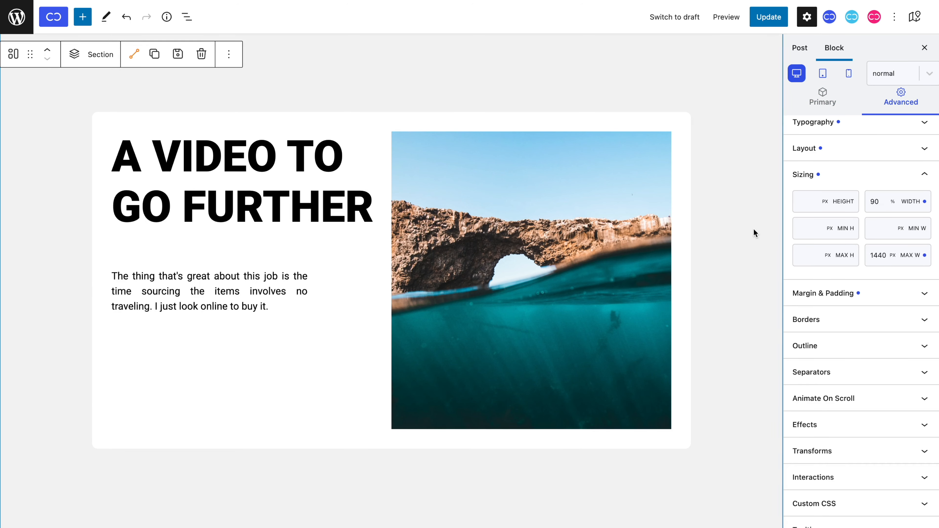
Step: Update the post and start the embedded Single Post Template video on the published page
{"action": "left_click", "coordinate": [777, 25]}
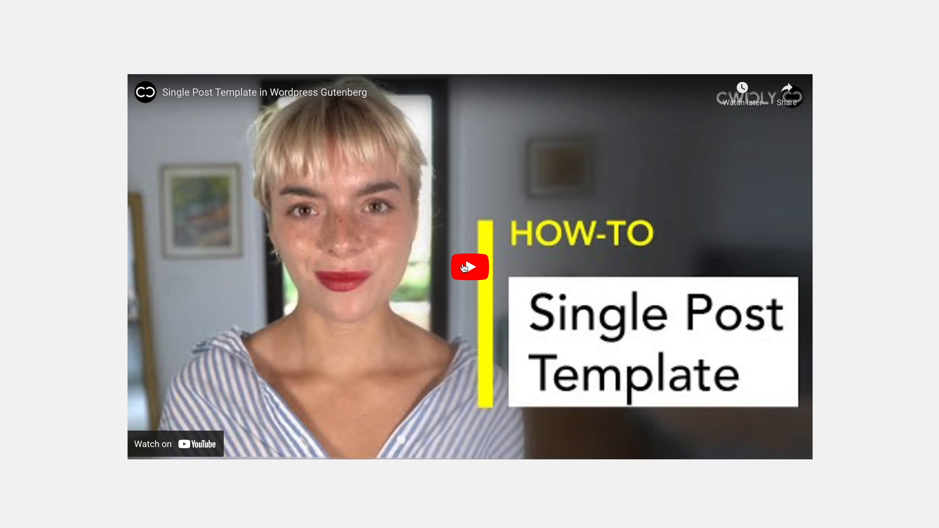
{"action": "left_click", "coordinate": [463, 267]}
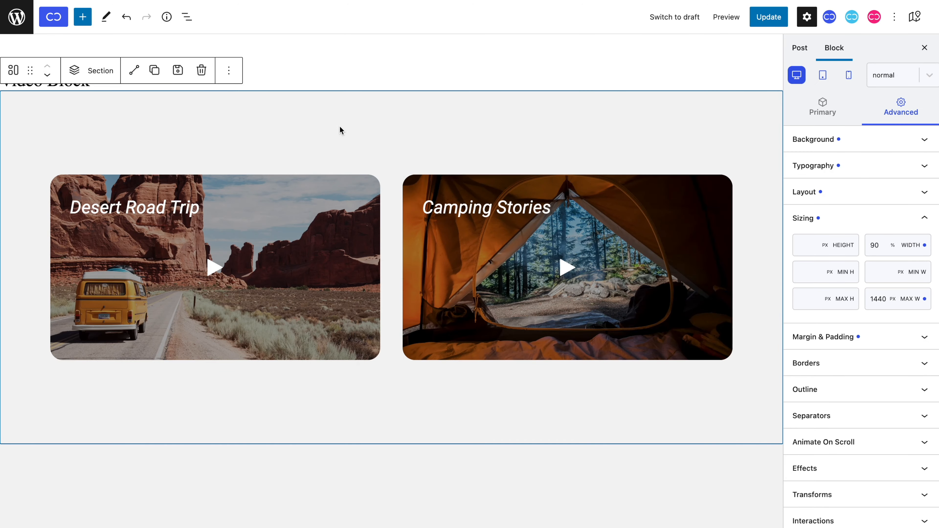
Step: Switch the editor to the tablet breakpoint for the section with the two video cards
{"action": "left_click", "coordinate": [829, 79]}
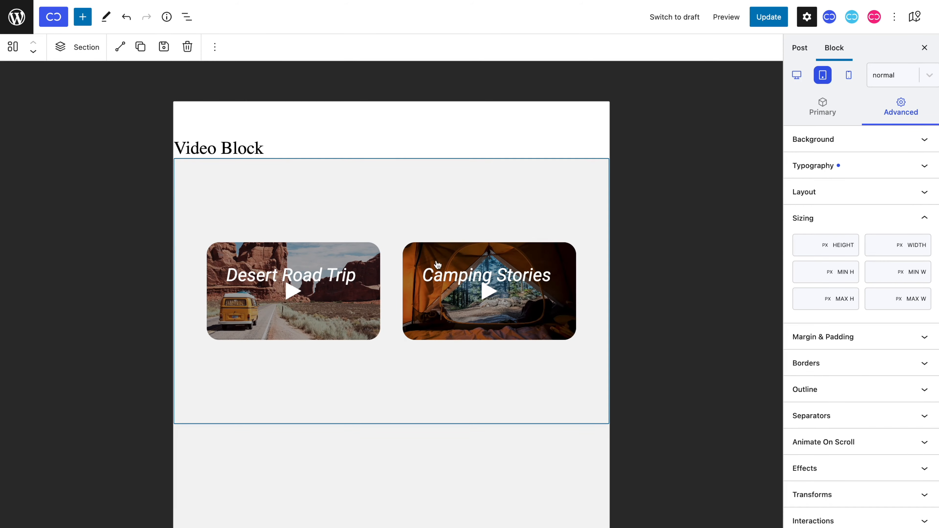